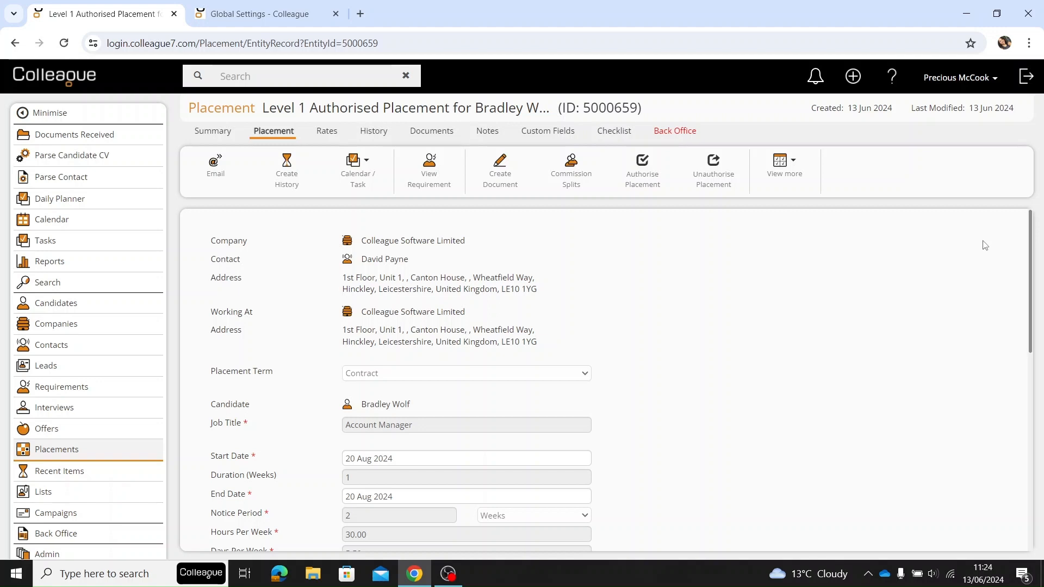
# - Start an amendment of the authorised placement with the term Contract and the reason "renewal period has changed"
pyautogui.scroll(-1, 470, 405)
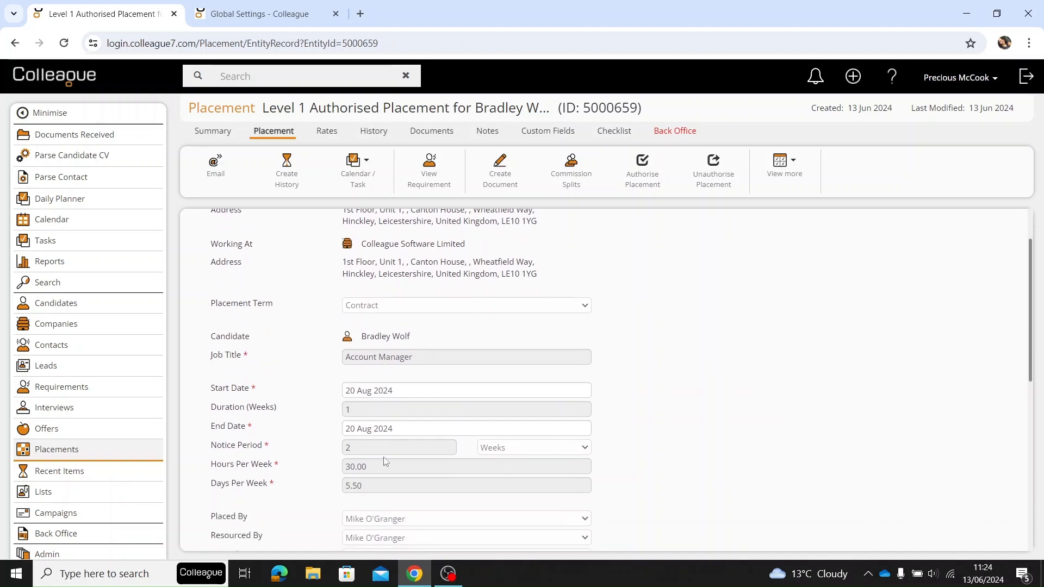
pyautogui.scroll(1, 763, 329)
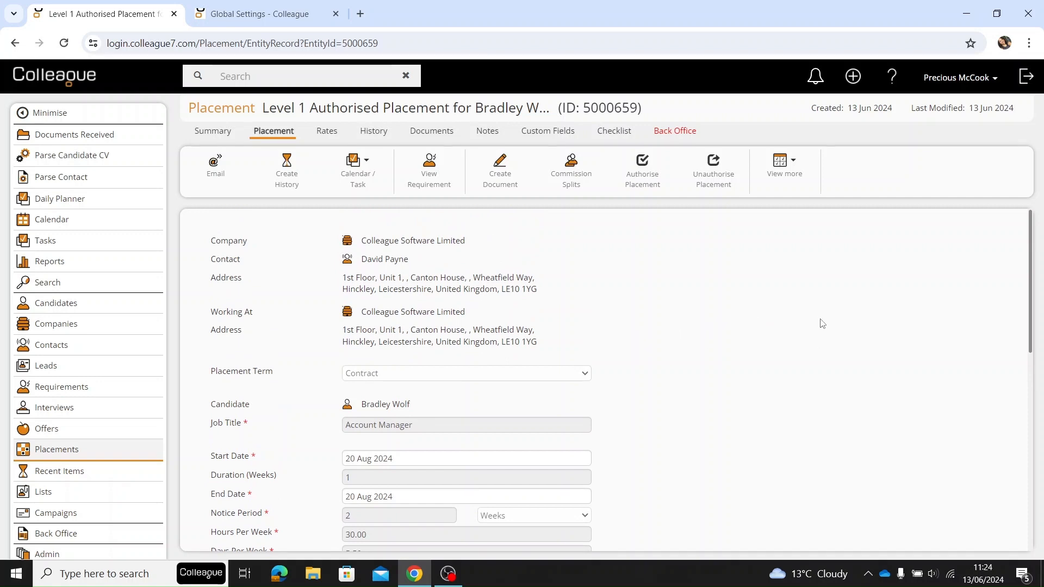
pyautogui.click(782, 187)
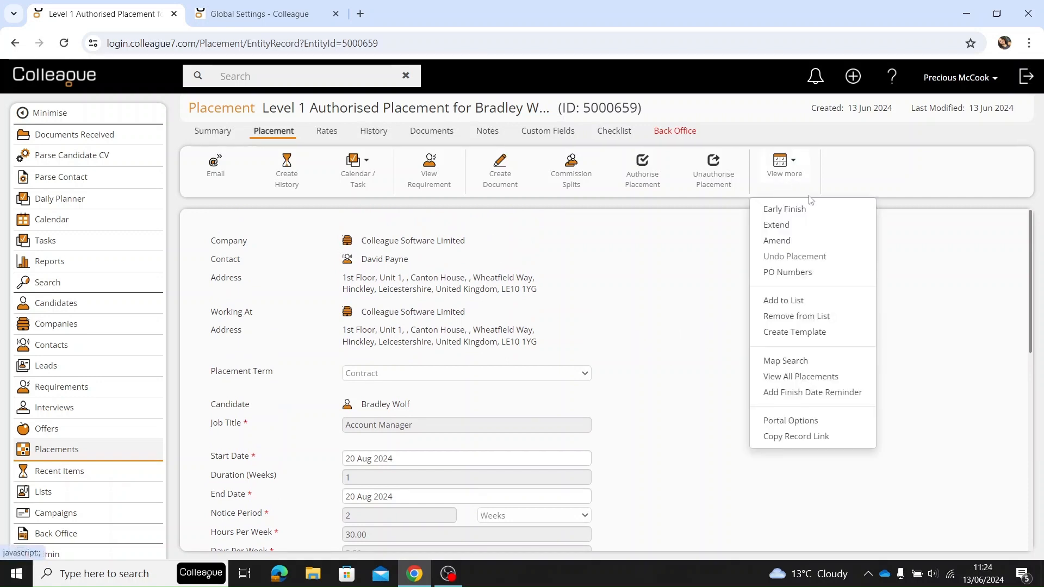
pyautogui.click(805, 243)
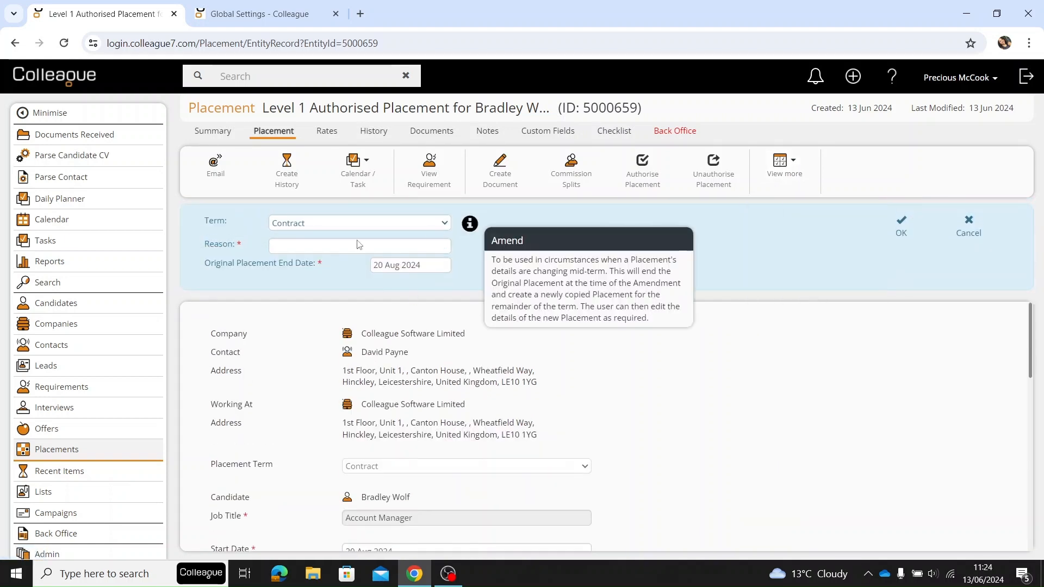
pyautogui.click(350, 225)
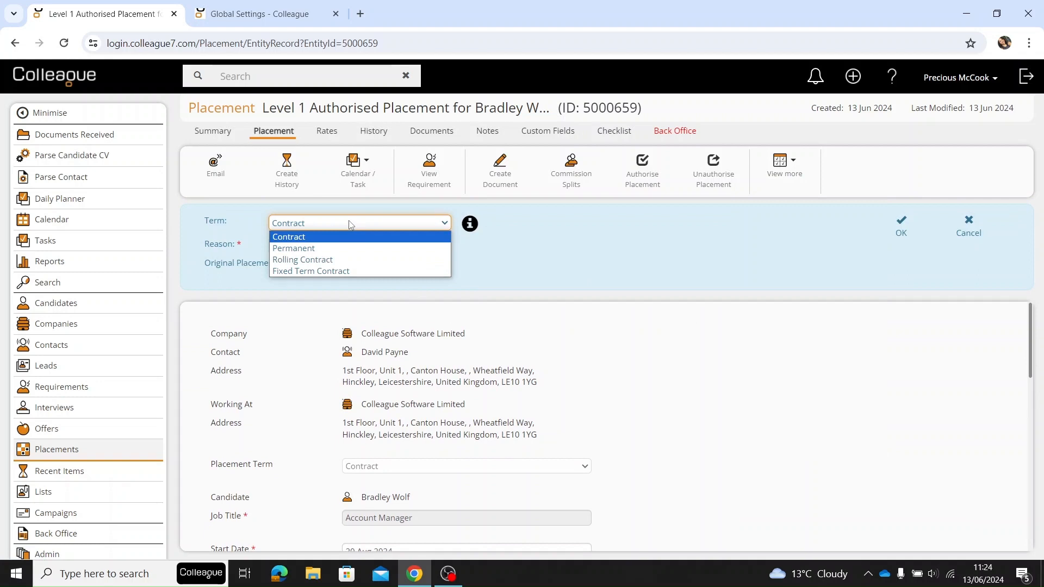
pyautogui.click(350, 225)
pyautogui.click(380, 246)
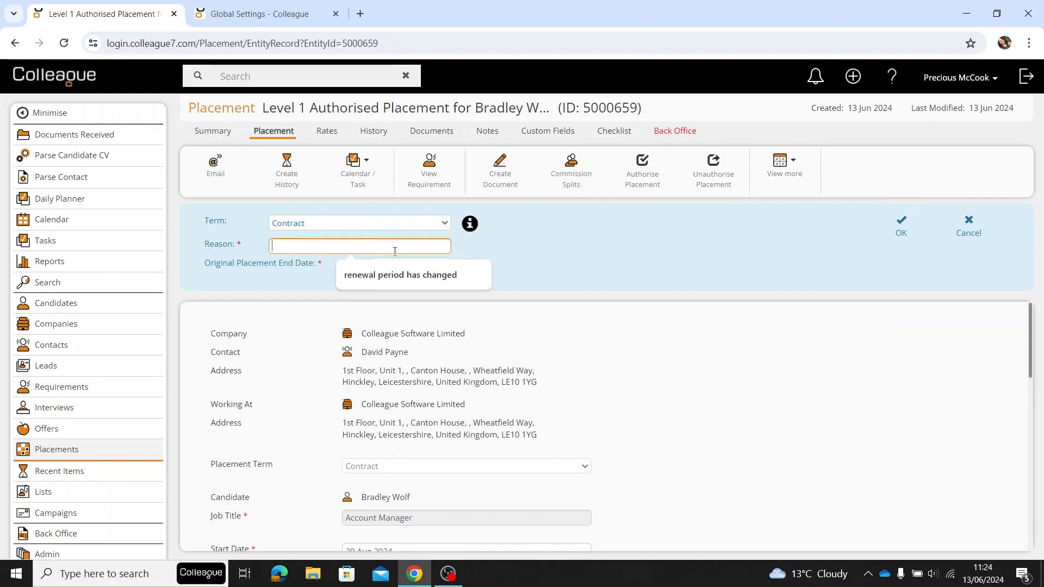
pyautogui.click(411, 276)
pyautogui.click(650, 240)
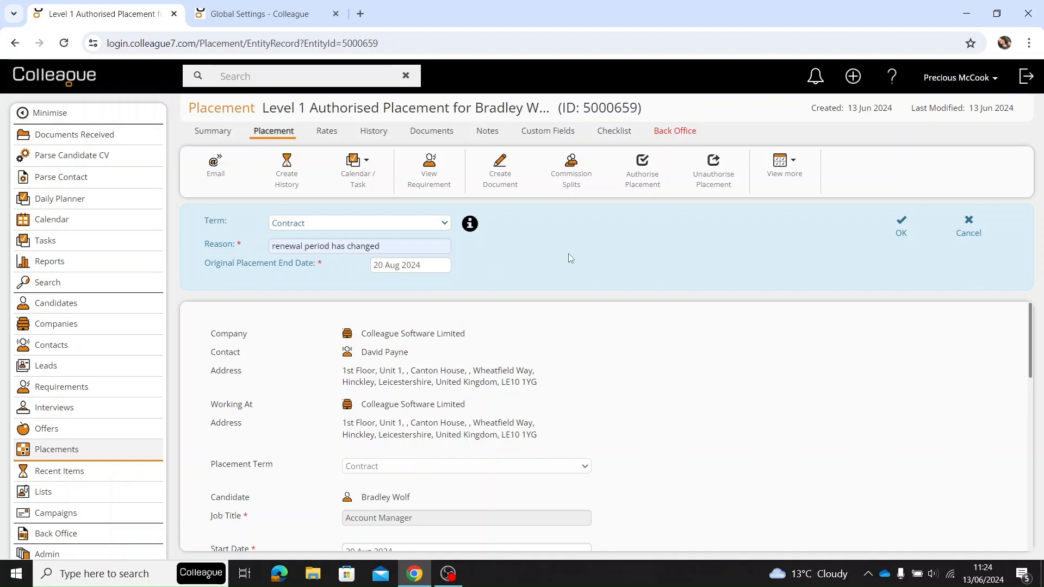
# - Keep 20 Aug 2024 as the original placement end date and submit the amendment
pyautogui.click(409, 268)
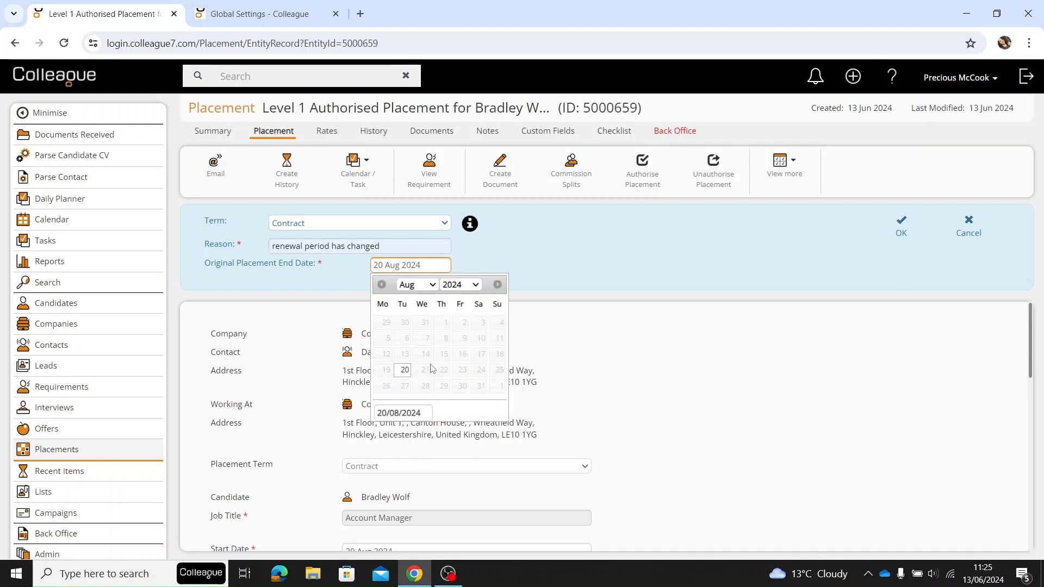
pyautogui.click(583, 264)
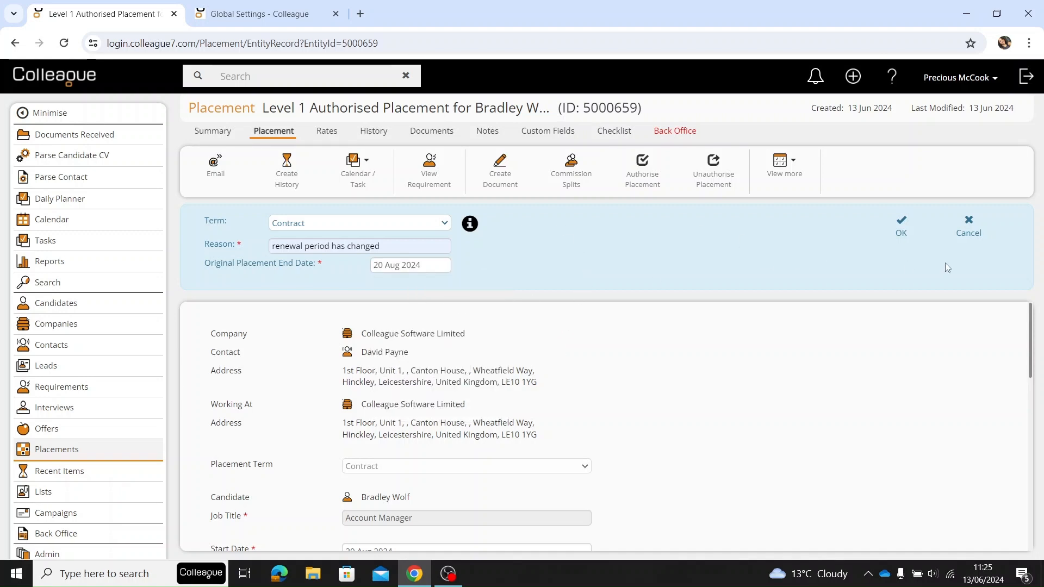
pyautogui.click(898, 233)
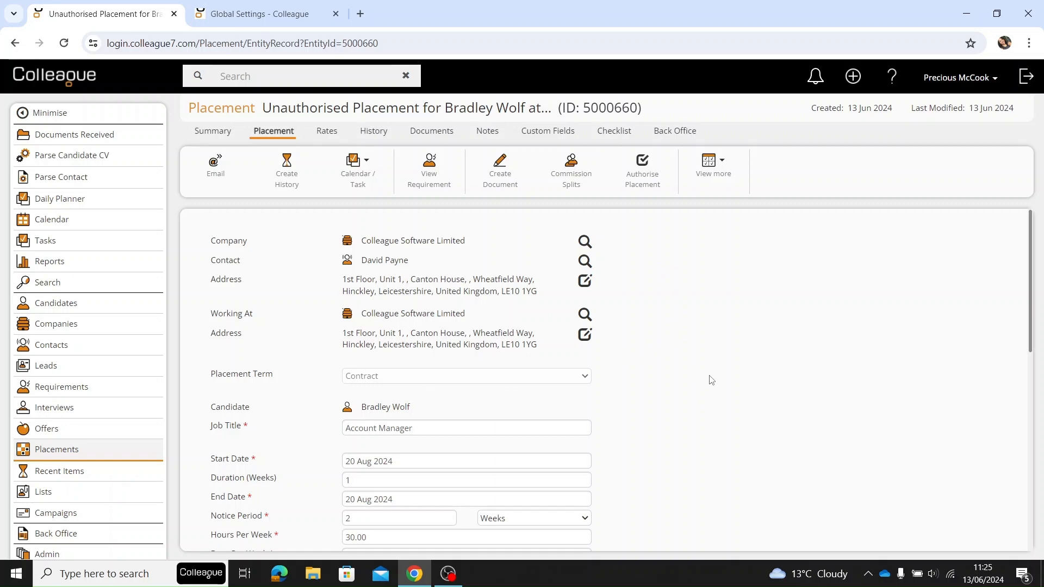
# - Set the end date of the newly copied, unauthorised placement to 26 Aug 2024
pyautogui.scroll(-2, 427, 367)
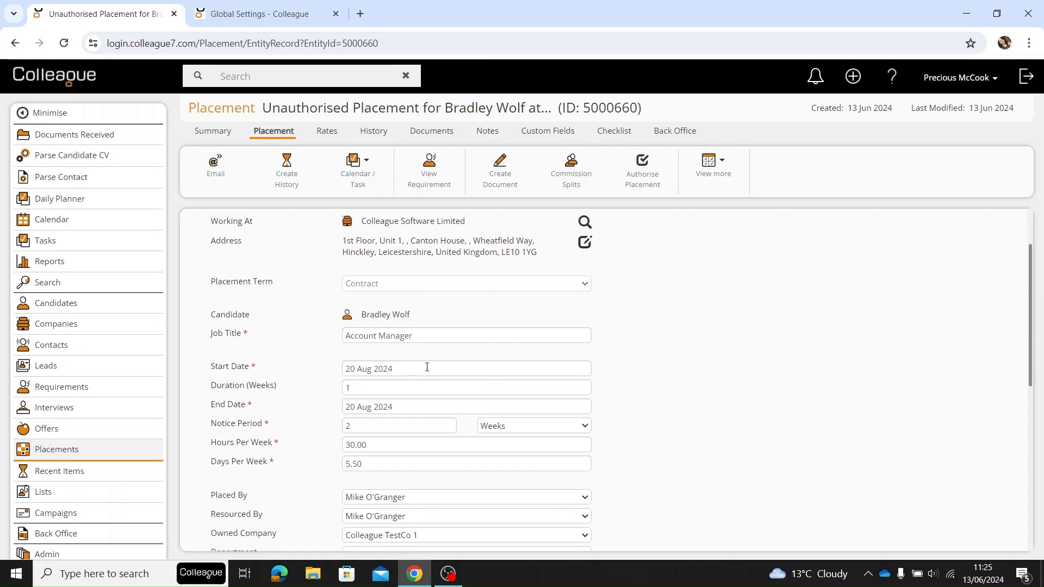
pyautogui.scroll(-5, 427, 367)
pyautogui.scroll(7, 522, 422)
pyautogui.scroll(-9, 492, 422)
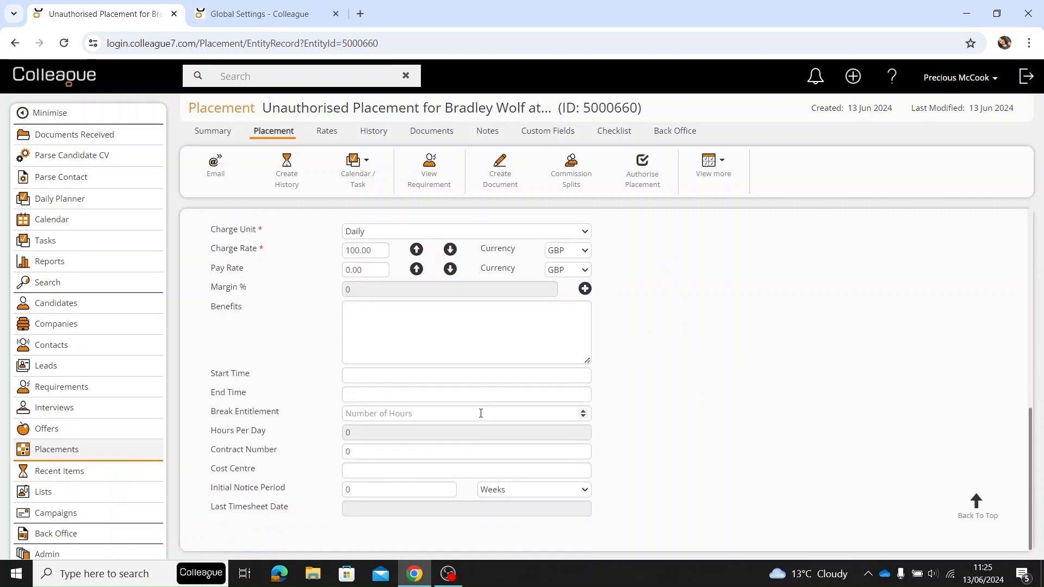
pyautogui.scroll(5, 417, 379)
pyautogui.scroll(-1, 427, 278)
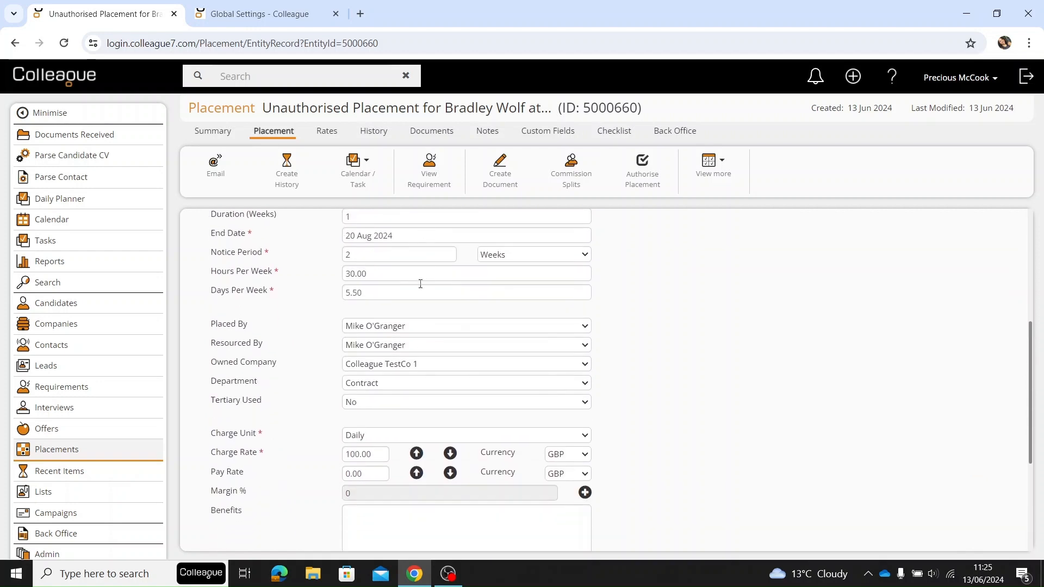
pyautogui.scroll(1, 386, 309)
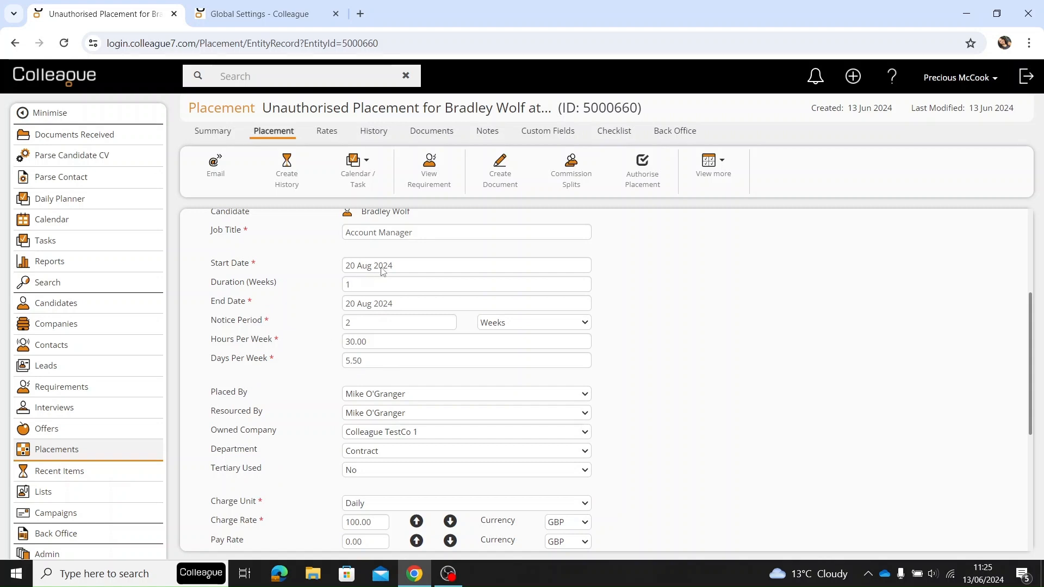
pyautogui.click(383, 306)
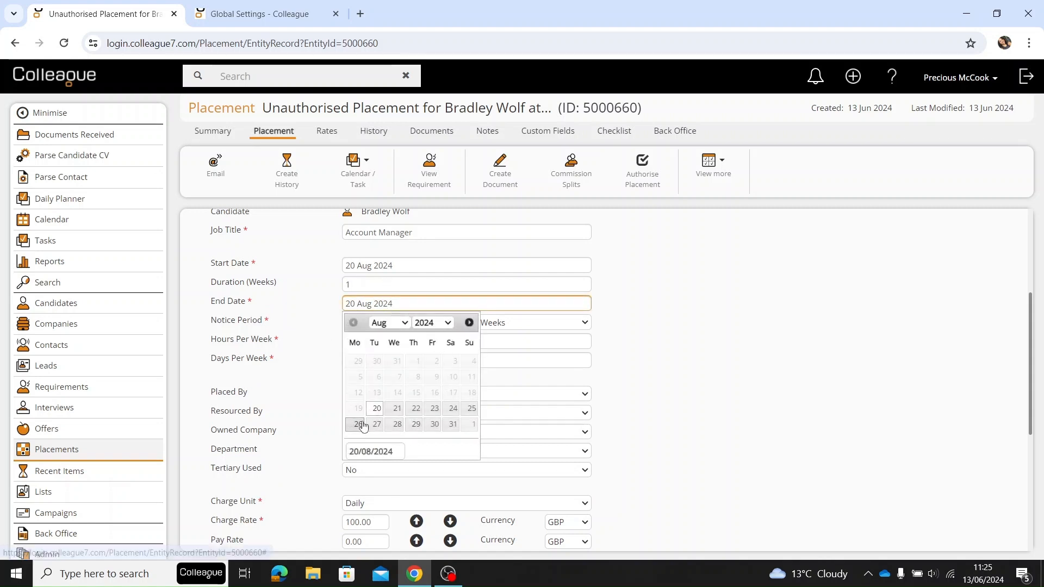
pyautogui.click(356, 424)
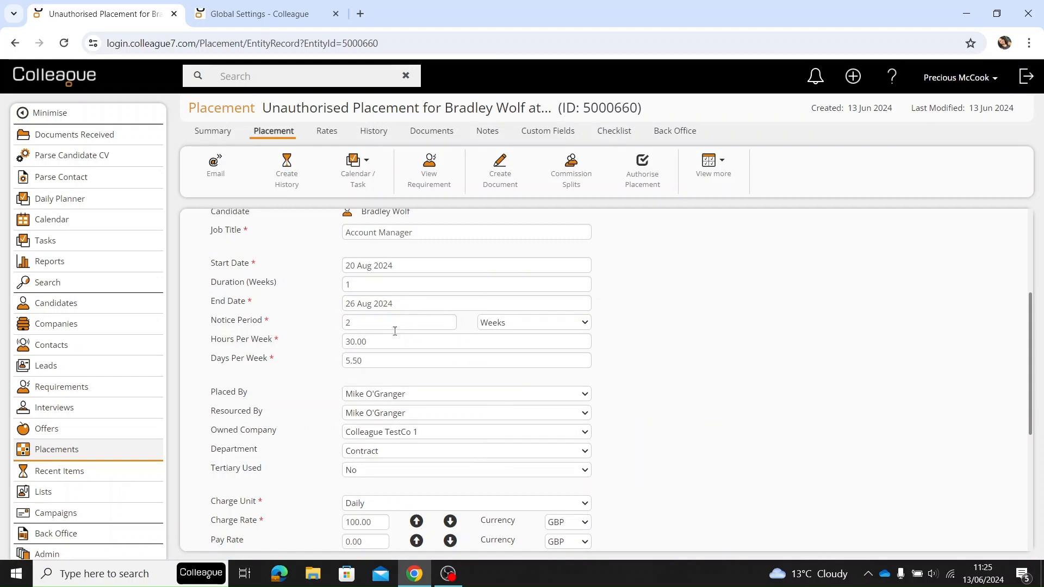
# - Review the amended placement's details, from company and contract dates down to the charge rate, pay rate and benefits
pyautogui.scroll(-4, 395, 331)
pyautogui.scroll(3, 401, 382)
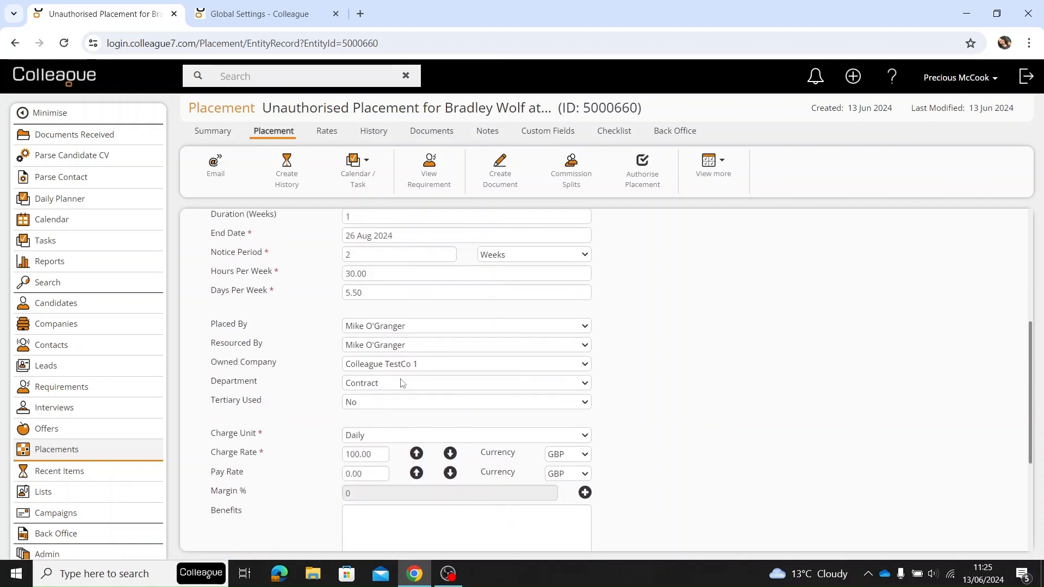
pyautogui.scroll(1, 396, 361)
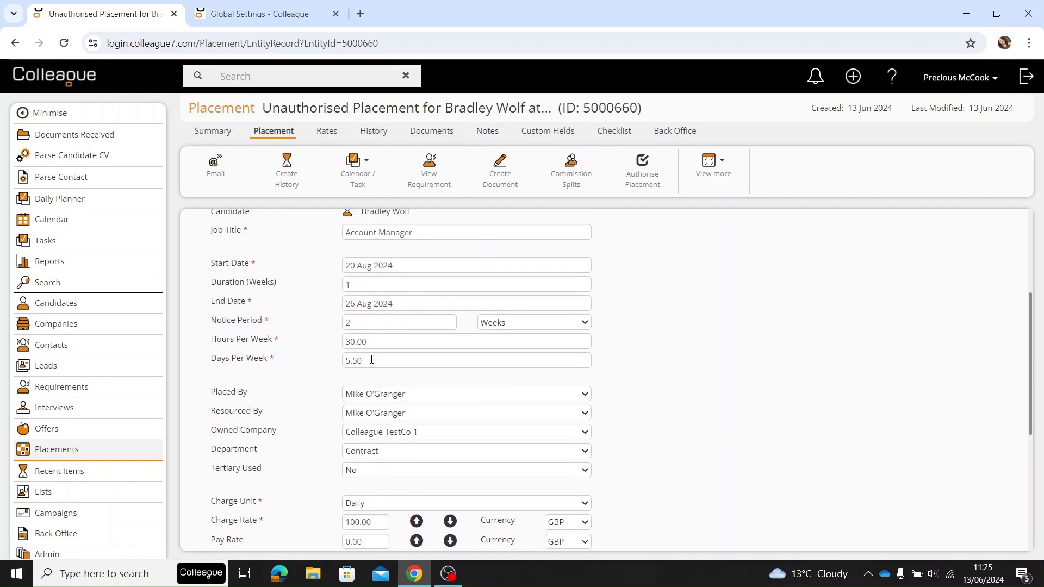
pyautogui.scroll(1, 449, 358)
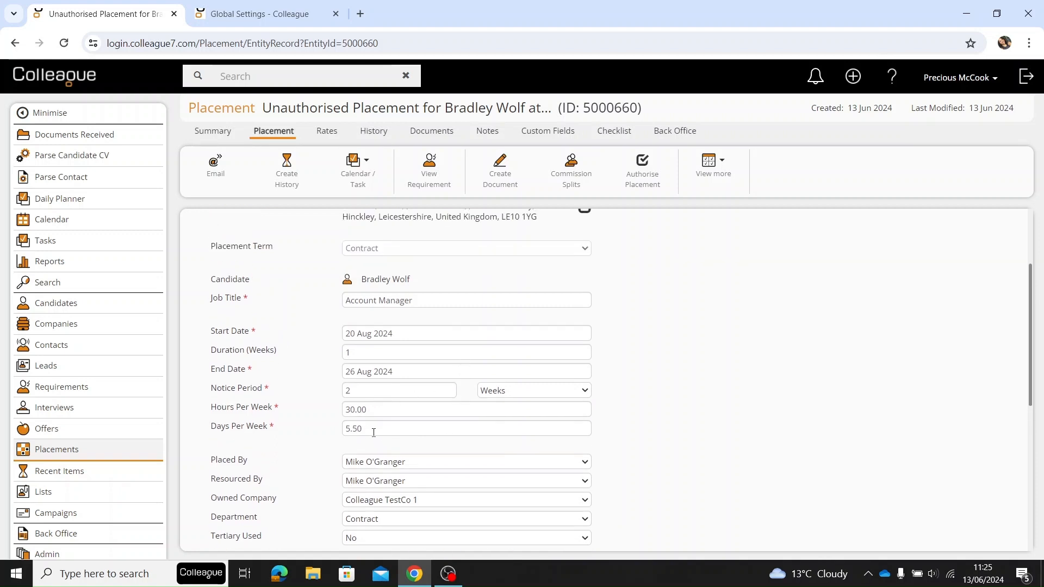
pyautogui.scroll(1, 380, 455)
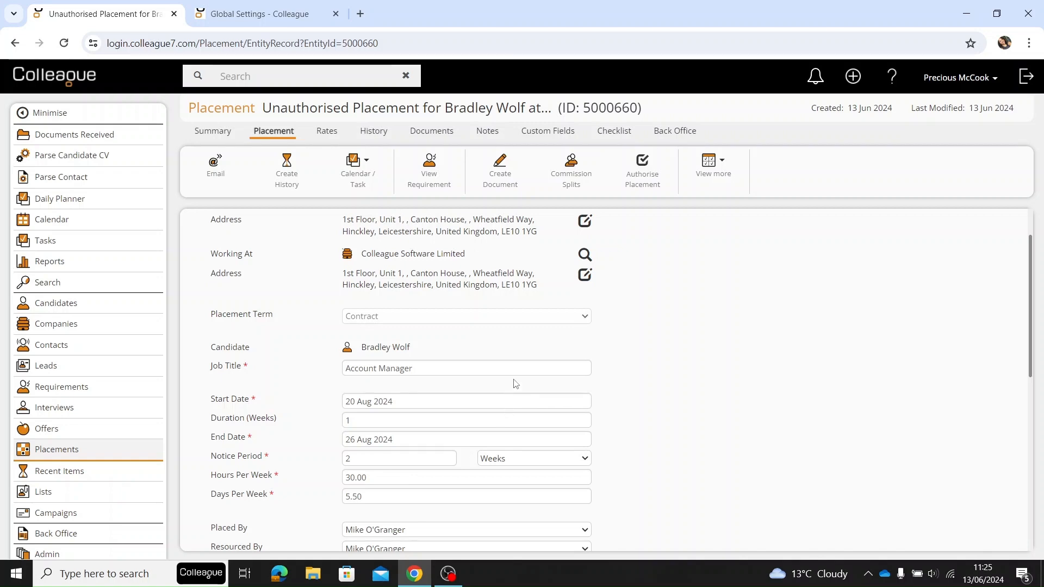
pyautogui.scroll(1, 516, 383)
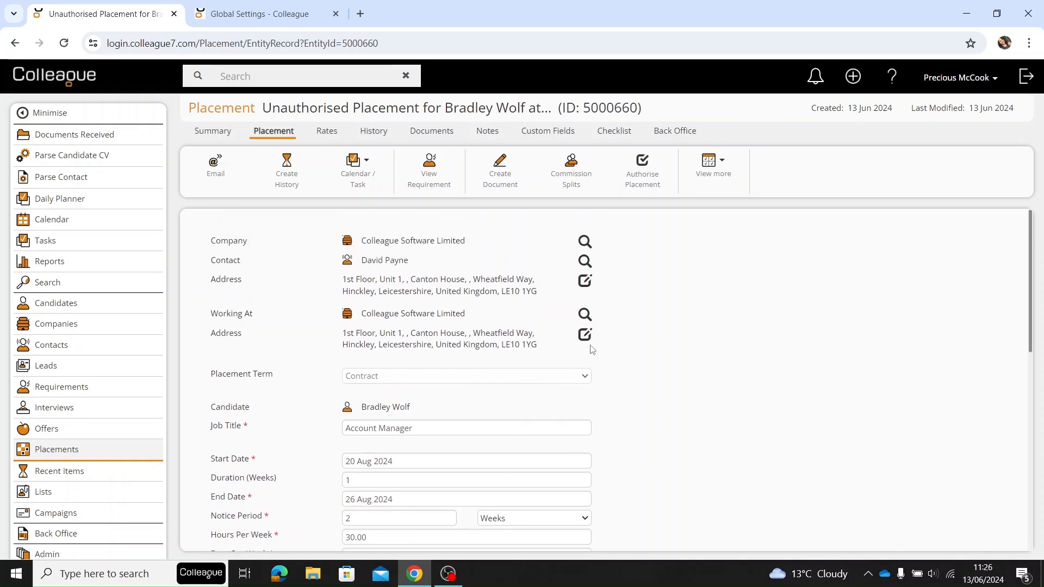
pyautogui.scroll(-6, 381, 446)
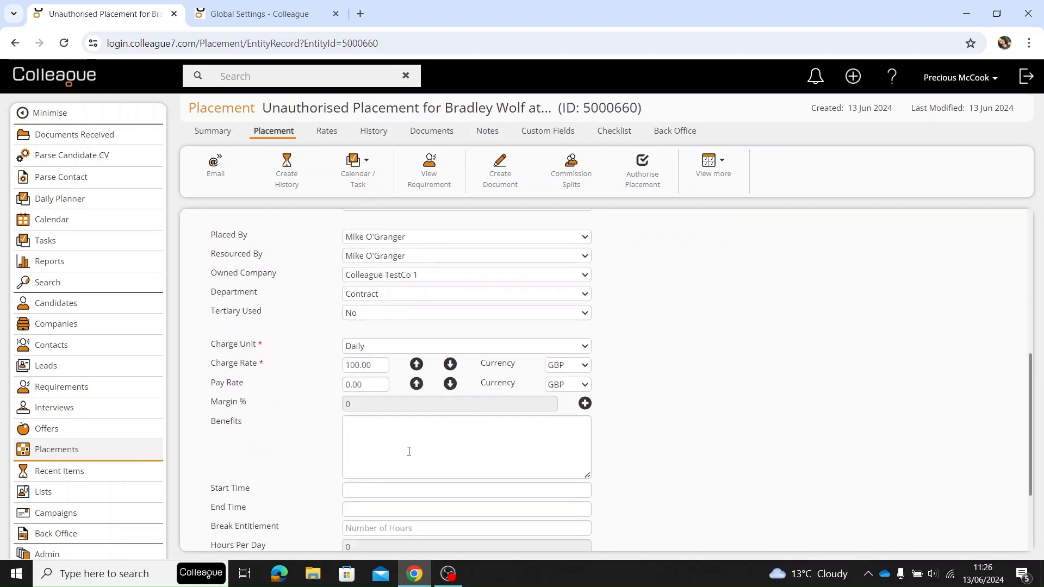
pyautogui.scroll(6, 538, 459)
# - Authorise the amended placement and confirm the authorisation
pyautogui.rightClick(597, 337)
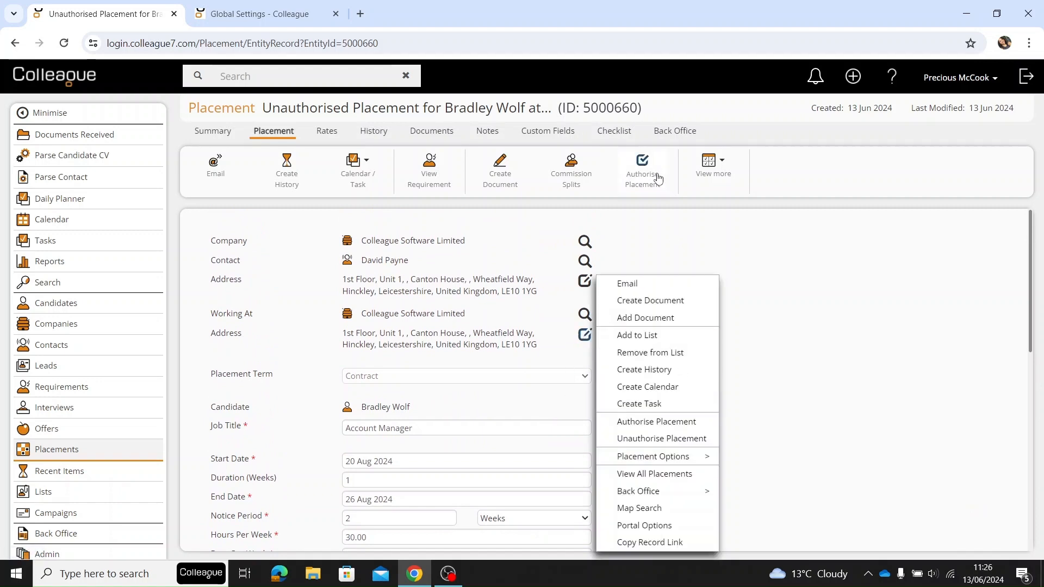
pyautogui.click(745, 227)
pyautogui.click(647, 180)
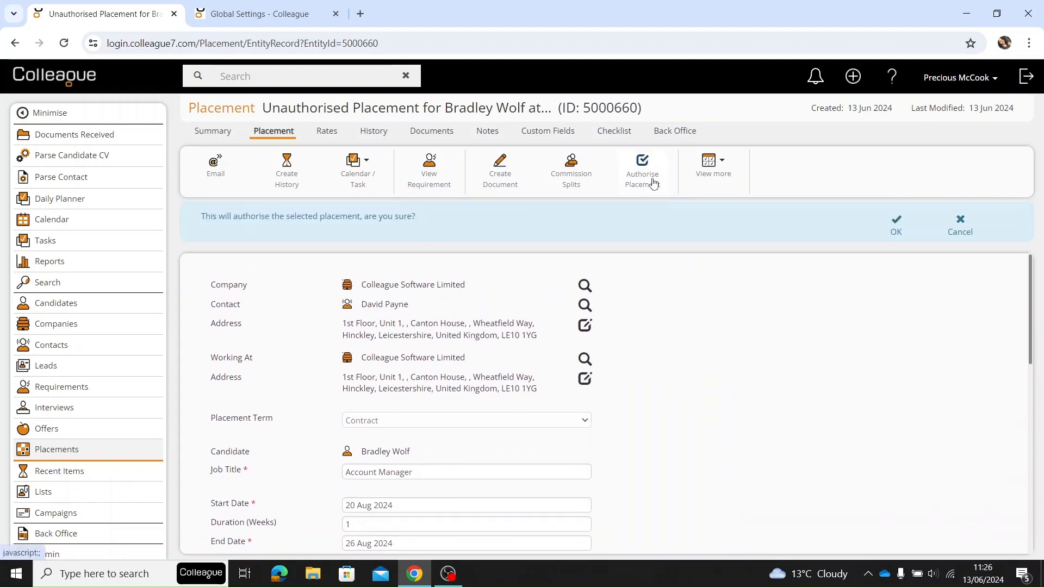
pyautogui.click(897, 234)
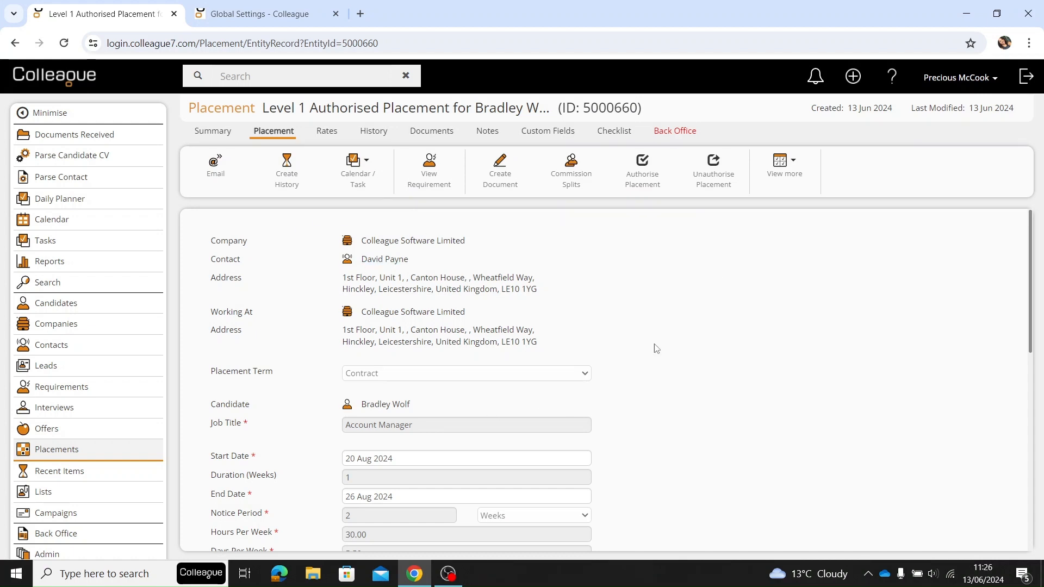
# - Extend the authorised placement with the term Contract and an extension finish date of 31 Aug 2024
pyautogui.scroll(-5, 432, 361)
pyautogui.scroll(3, 419, 402)
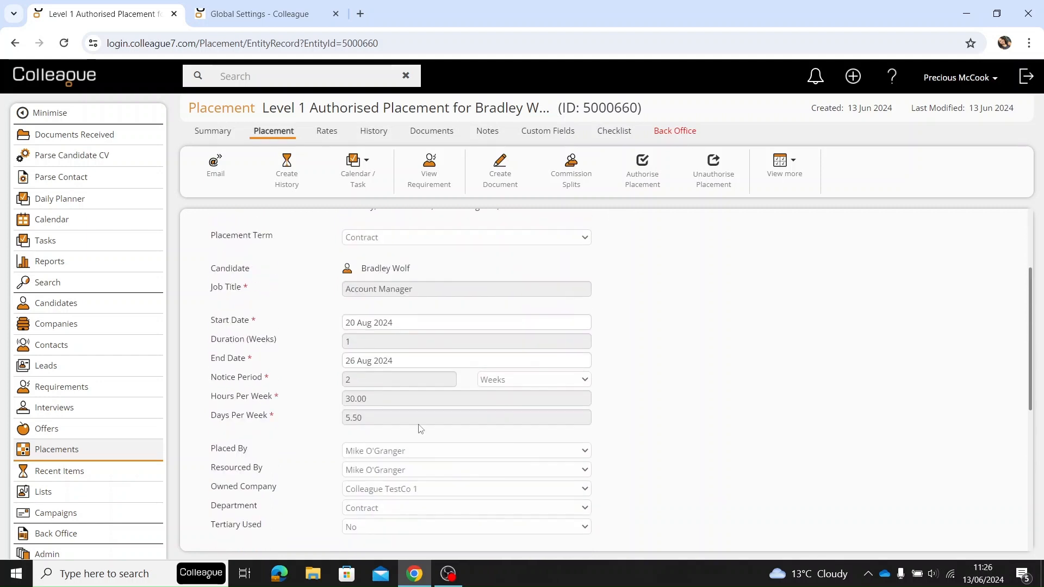
pyautogui.scroll(2, 524, 408)
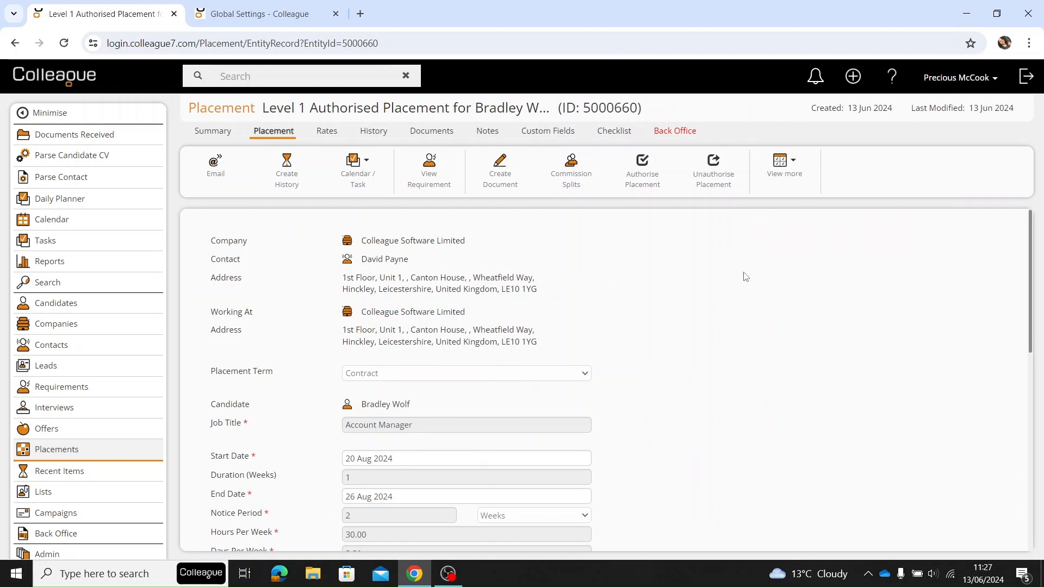
pyautogui.click(766, 195)
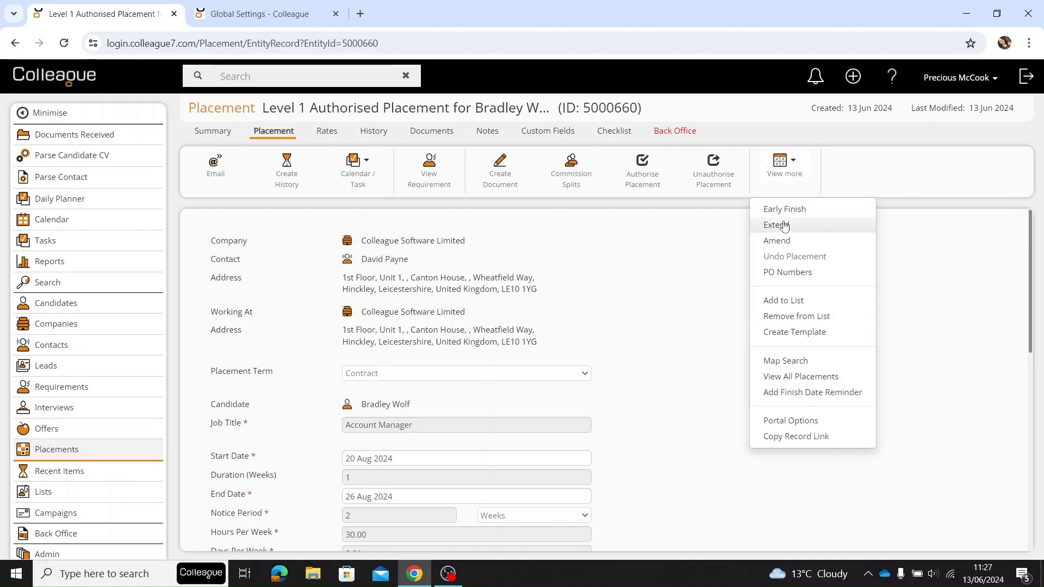
pyautogui.click(808, 228)
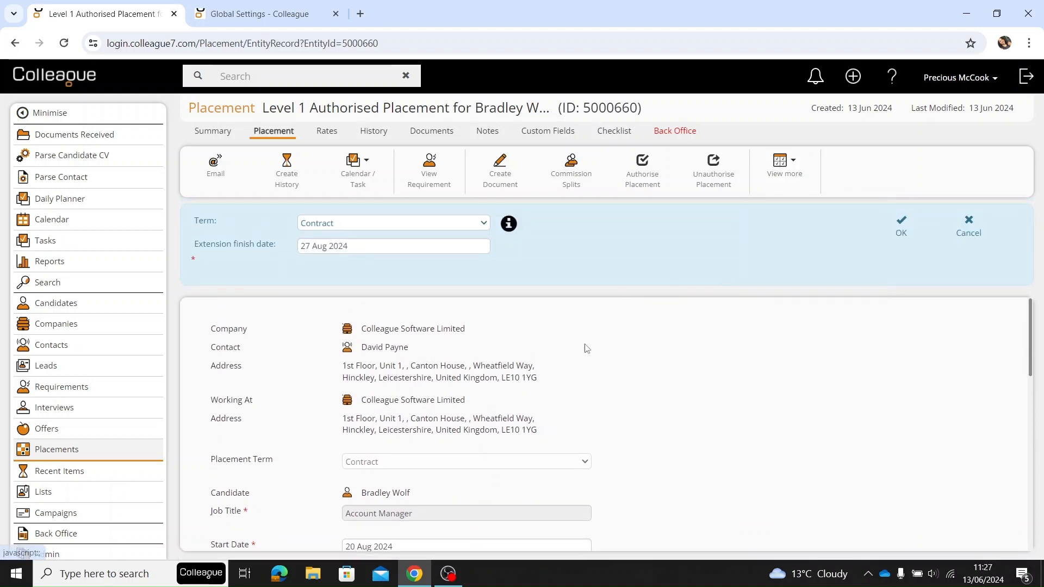
pyautogui.click(343, 226)
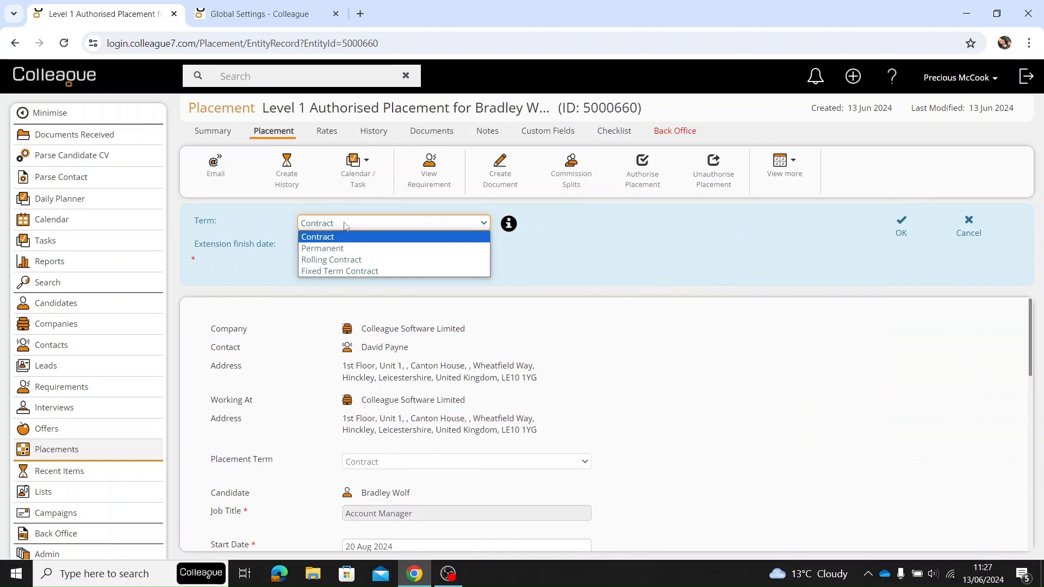
pyautogui.click(348, 227)
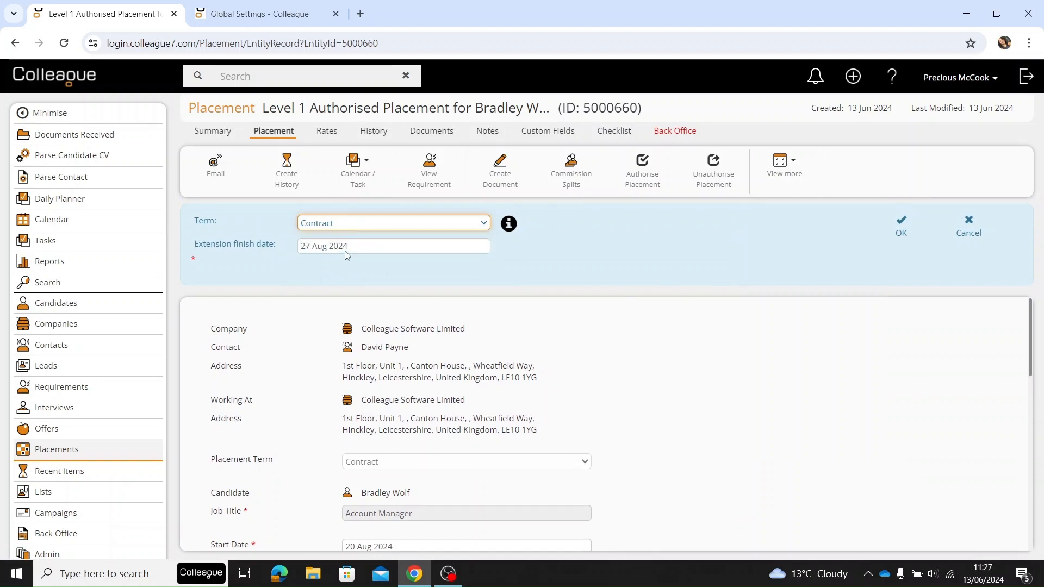
pyautogui.click(363, 246)
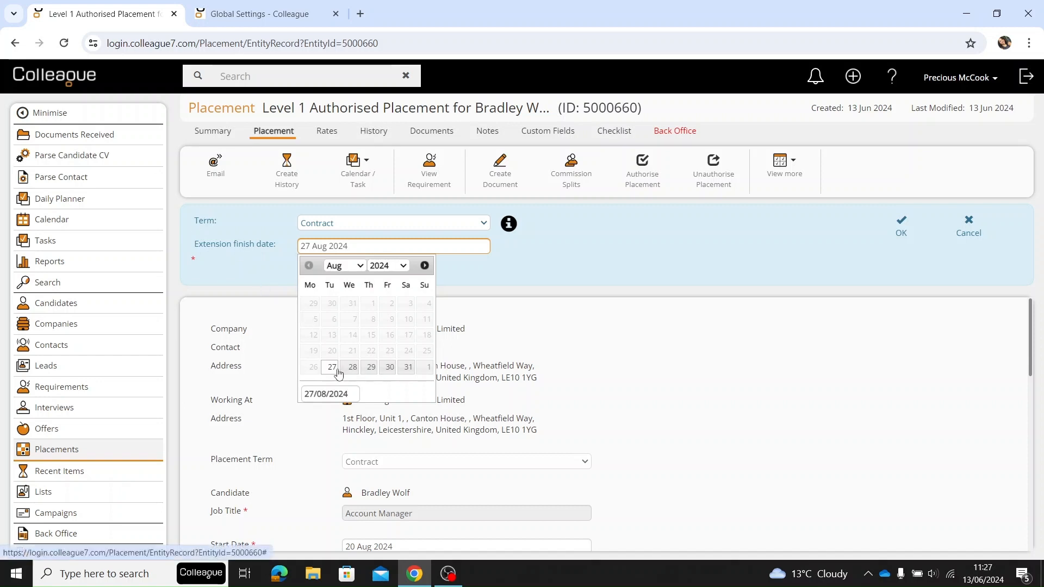
pyautogui.click(406, 373)
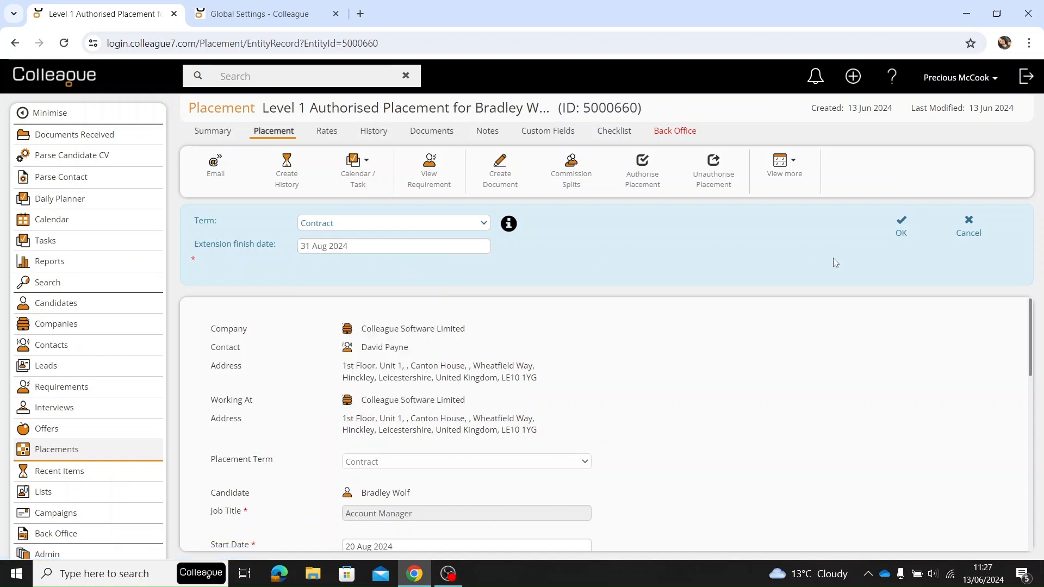
pyautogui.click(901, 230)
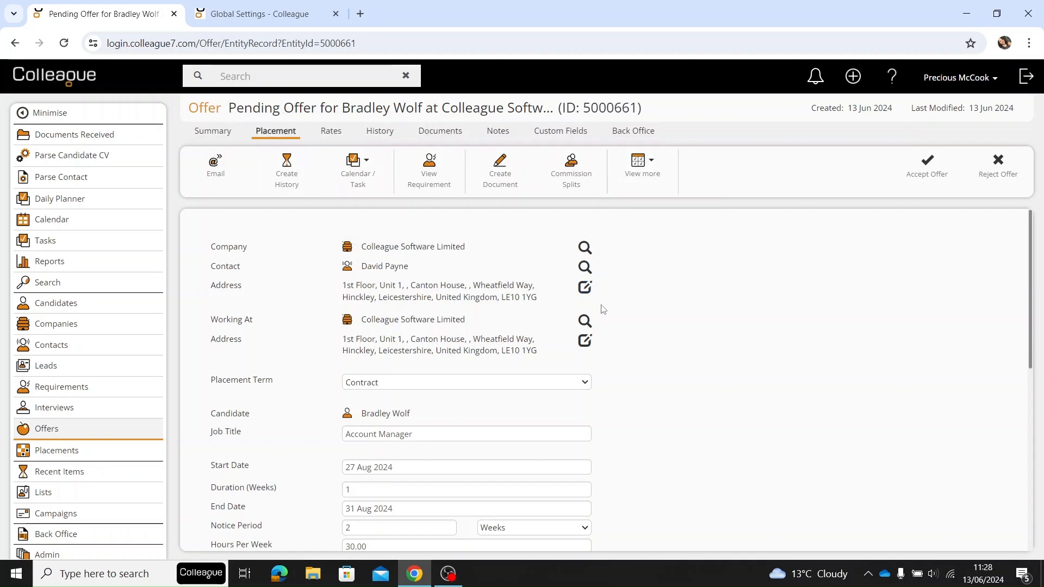
# - Review the pending extension offer's dates, rates and benefits and accept it as a placement
pyautogui.scroll(-3, 601, 310)
pyautogui.scroll(-3, 402, 414)
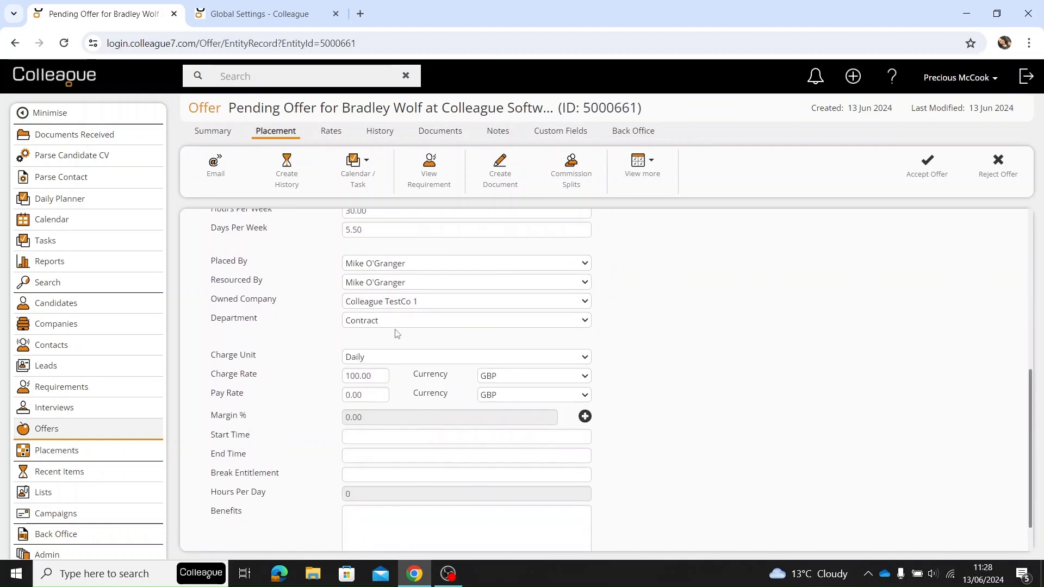
pyautogui.scroll(1, 441, 361)
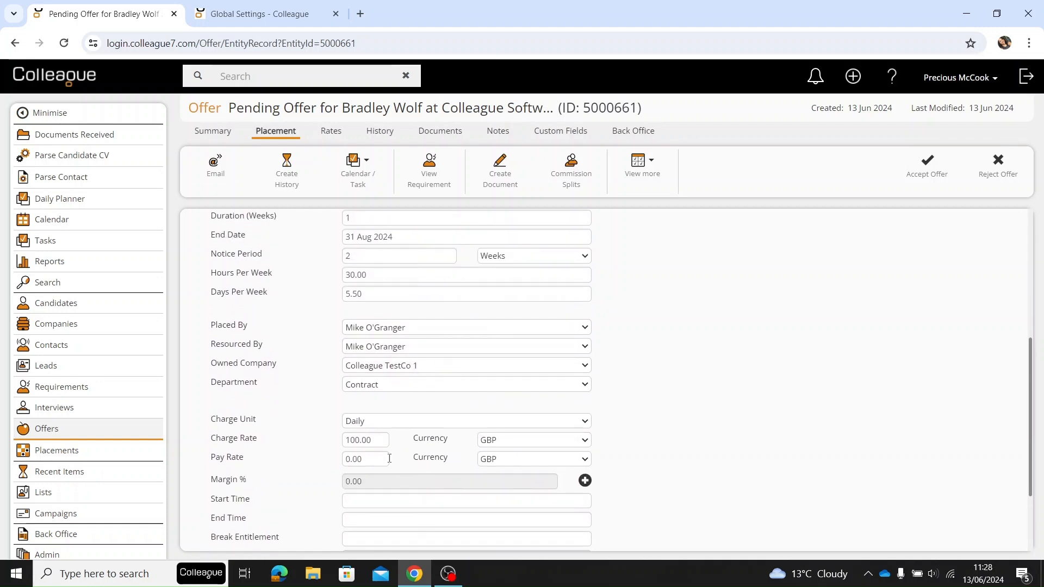
pyautogui.scroll(-2, 391, 457)
pyautogui.scroll(3, 391, 454)
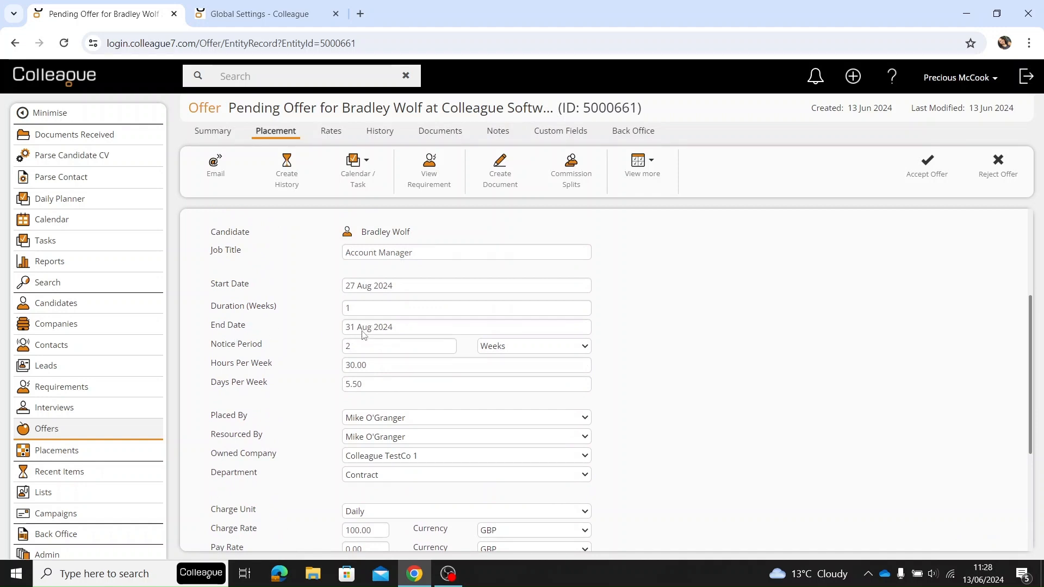
pyautogui.scroll(3, 498, 343)
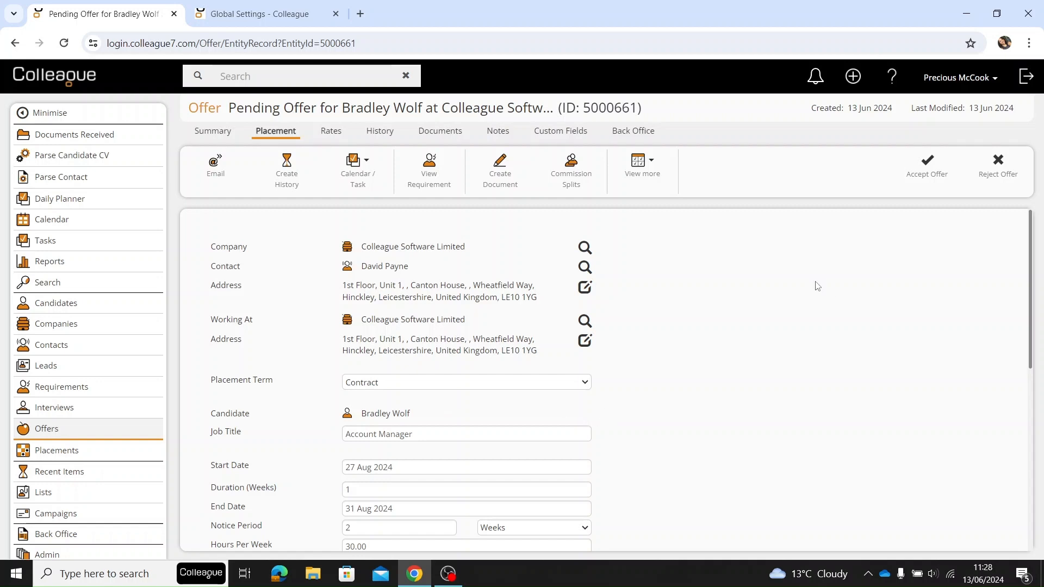
pyautogui.click(920, 181)
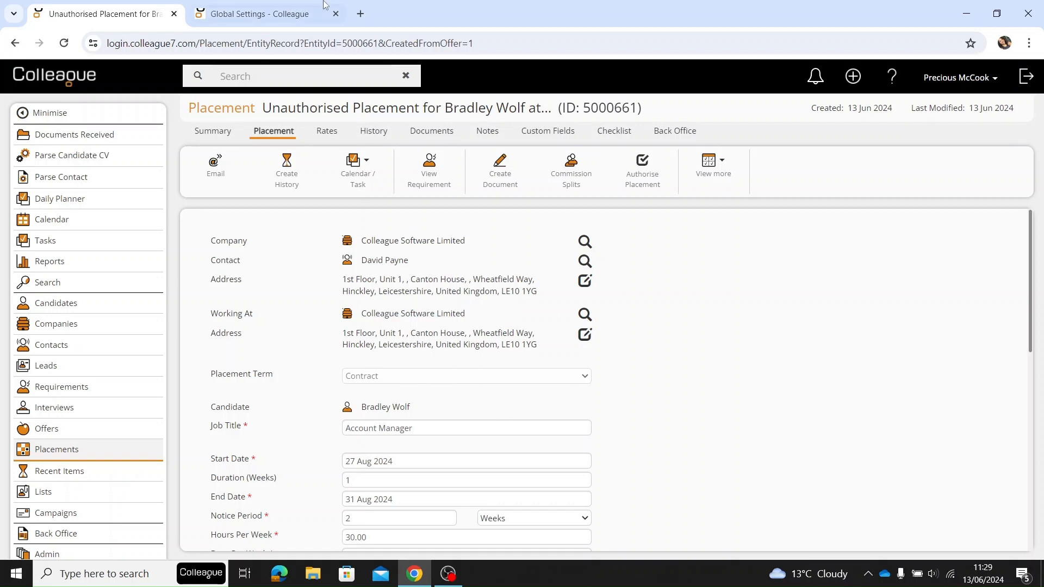
# - In the Placement section of Global Settings, set "Create Offer on Extension?" to No
pyautogui.click(289, 7)
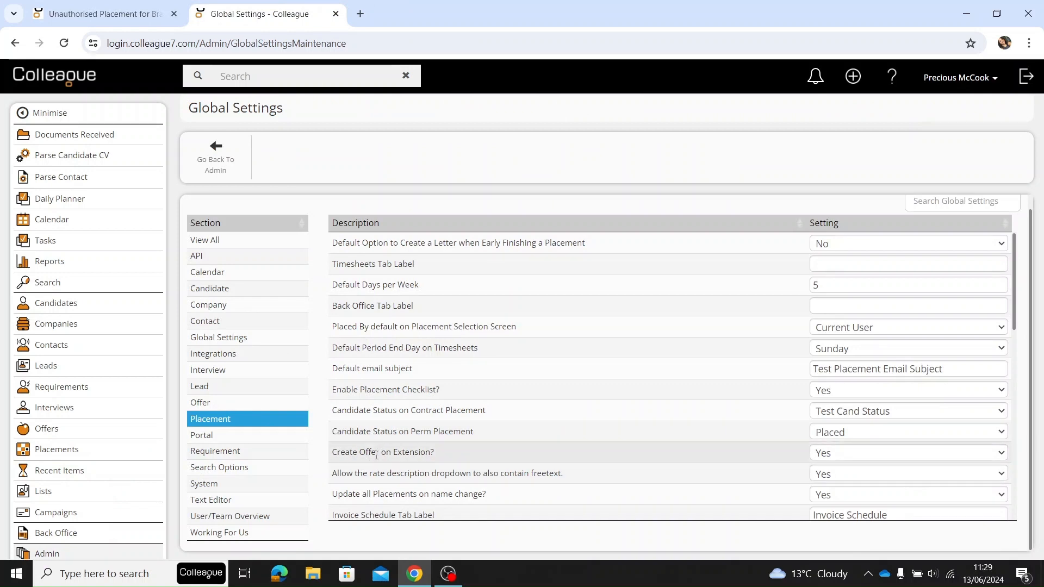
pyautogui.click(859, 453)
pyautogui.click(867, 466)
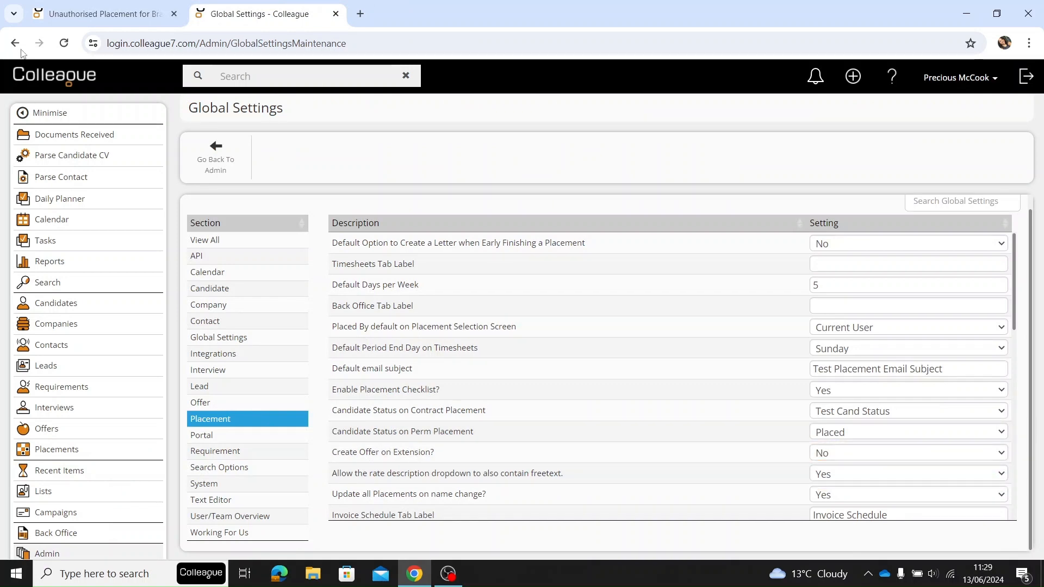
# - Extend the unauthorised placement created from the offer, using the term Contract and an extension finish date of 04 Sep 2024
pyautogui.click(62, 7)
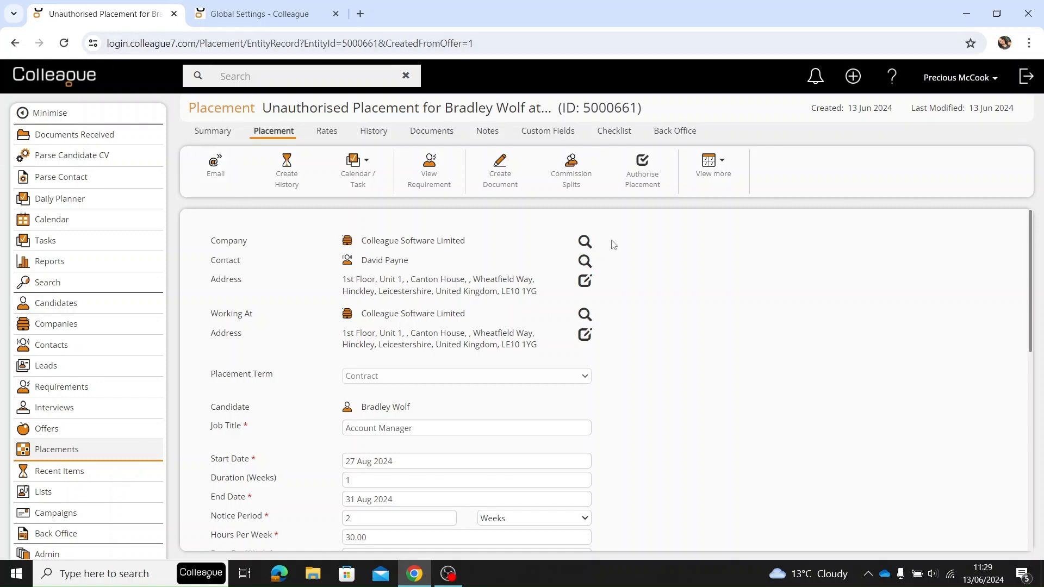
pyautogui.click(714, 163)
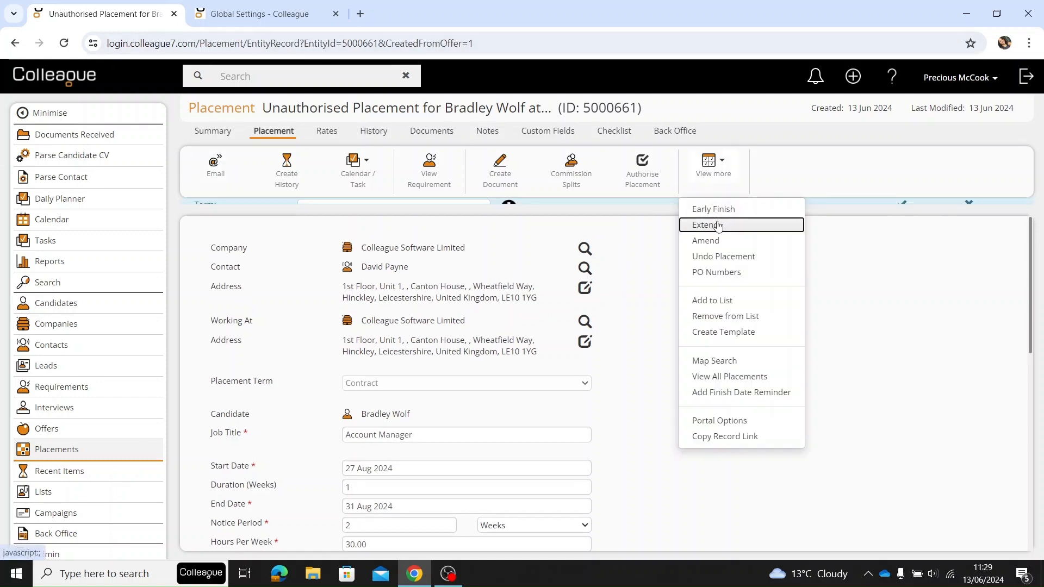
pyautogui.click(701, 221)
pyautogui.click(360, 249)
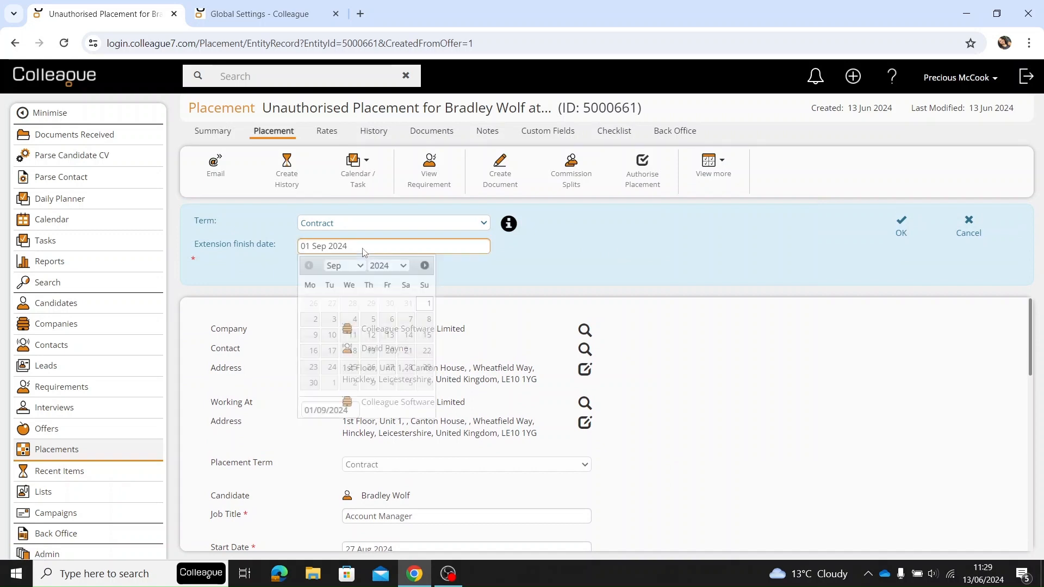
pyautogui.click(352, 320)
pyautogui.click(901, 225)
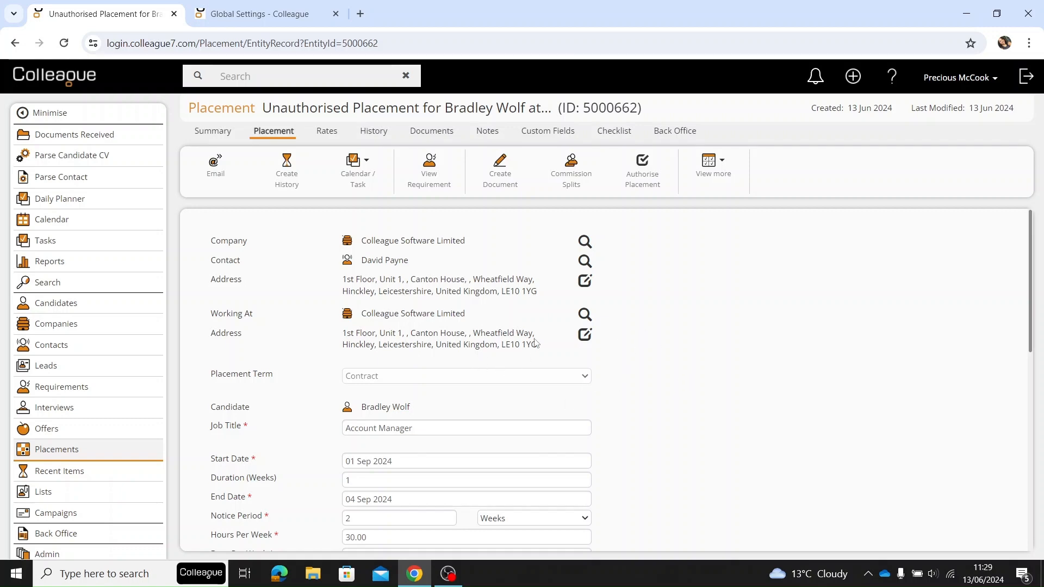
# - Review the new extension placement's details and authorise it, confirming the authorisation
pyautogui.scroll(-3, 482, 408)
pyautogui.scroll(2, 435, 397)
pyautogui.scroll(-5, 435, 424)
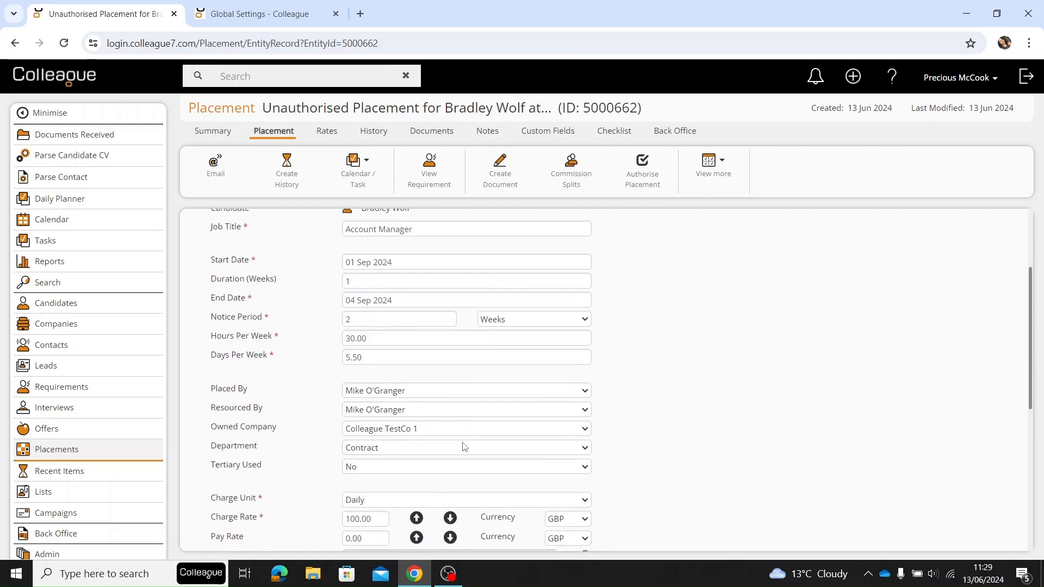
pyautogui.scroll(6, 435, 457)
pyautogui.scroll(-3, 451, 468)
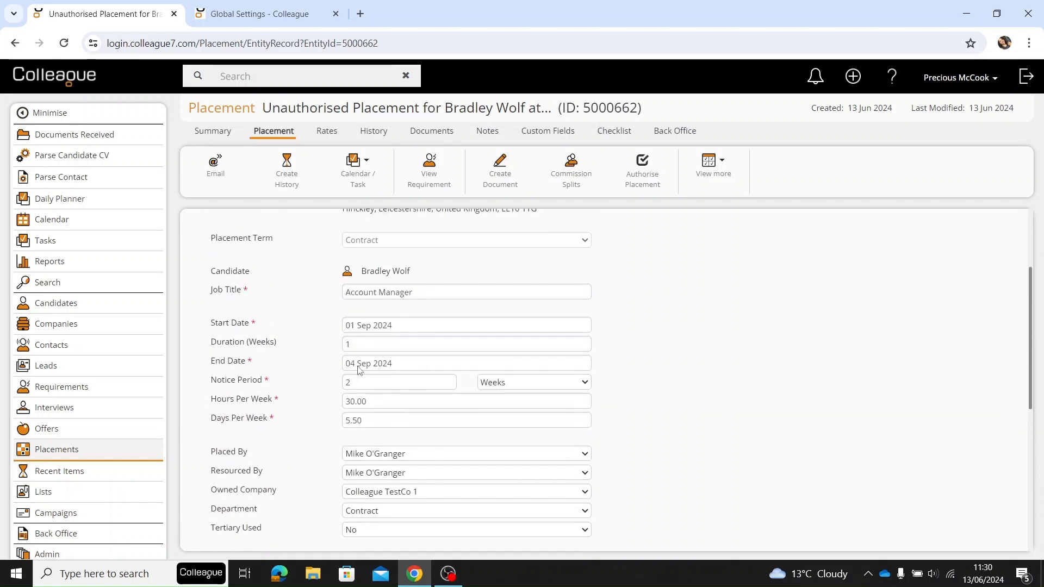
pyautogui.scroll(3, 381, 375)
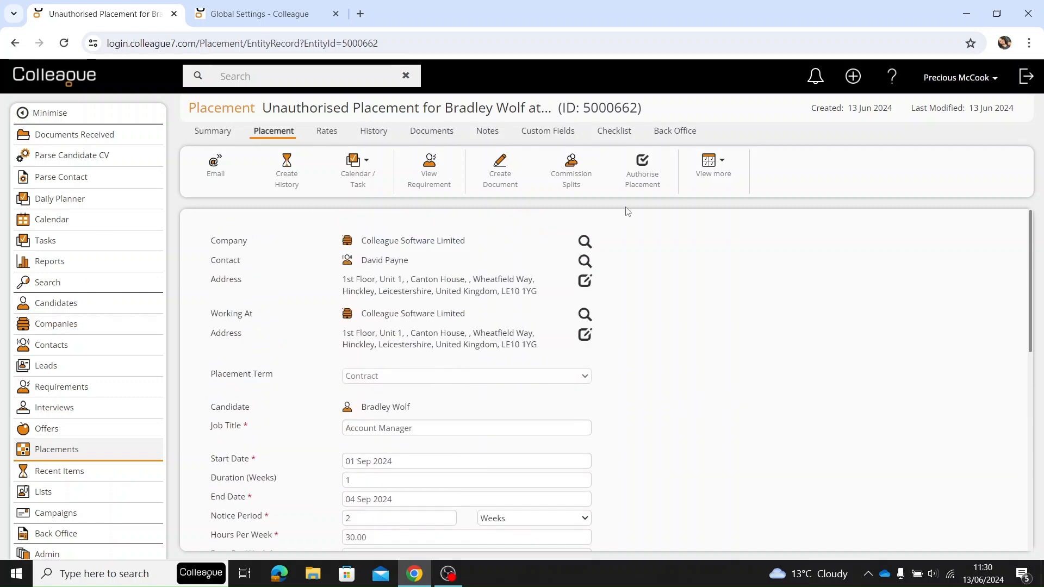
pyautogui.click(642, 183)
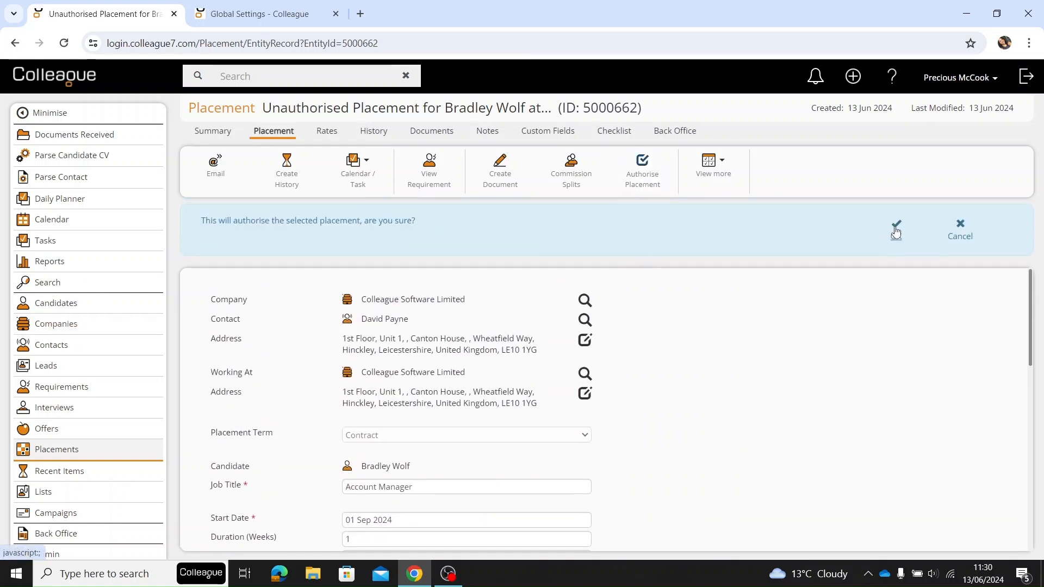
pyautogui.click(896, 235)
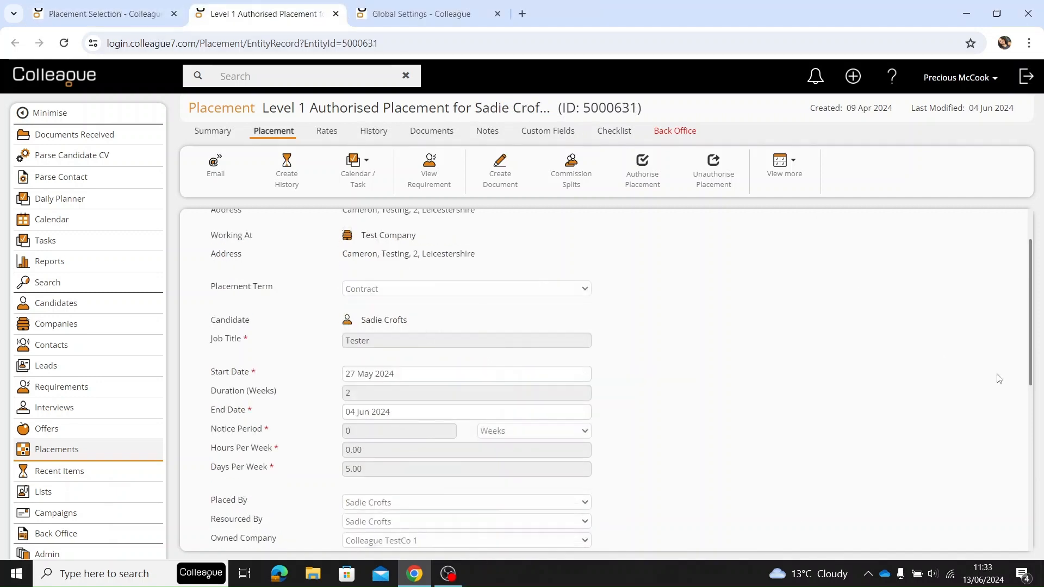
# - Start an early finish on the Level 1 authorised Tester placement with new finish date 30 May 2024 and reason New Job
pyautogui.scroll(2, 999, 378)
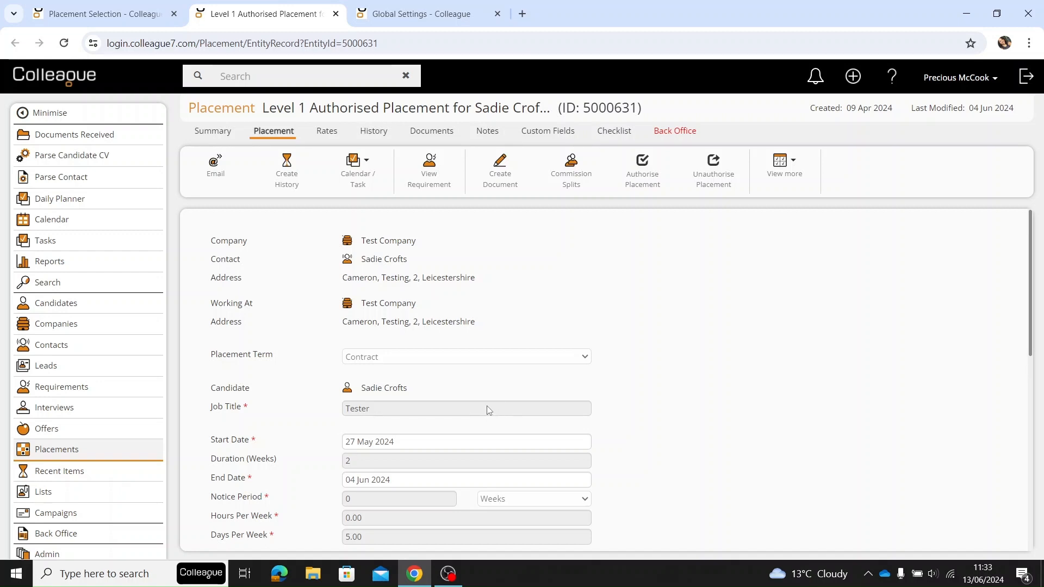
pyautogui.click(789, 182)
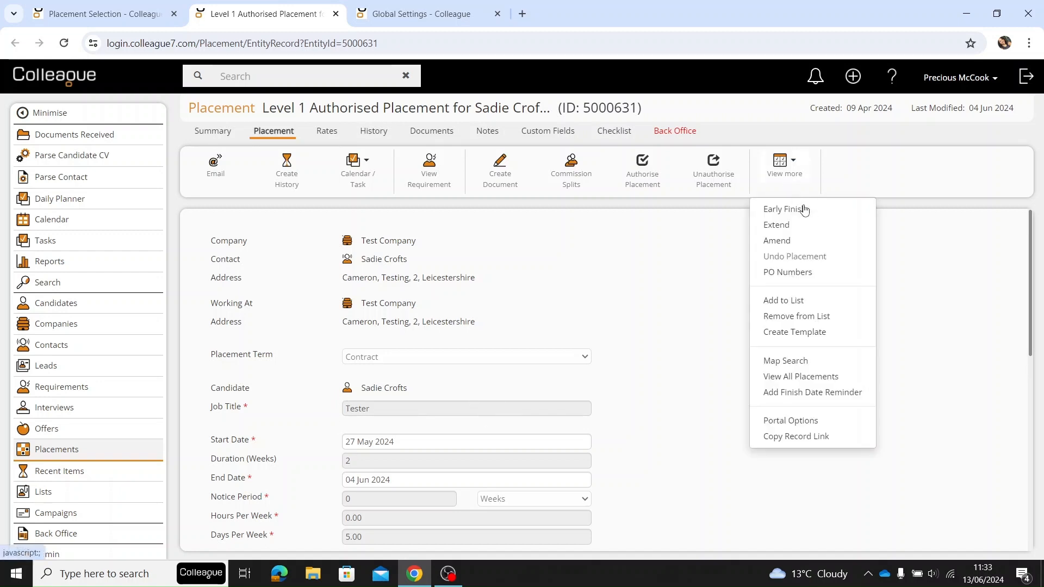
pyautogui.click(832, 211)
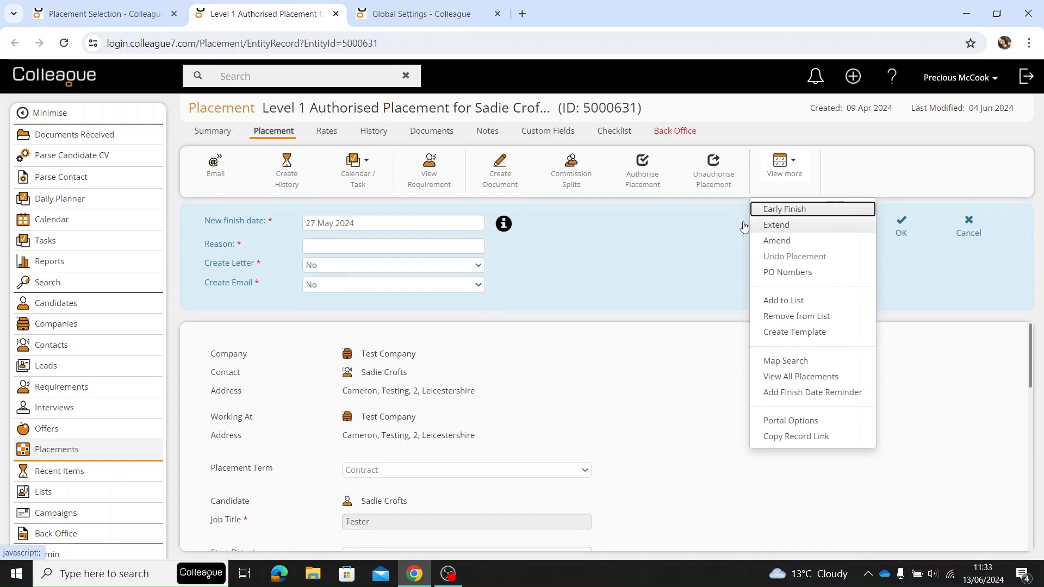
pyautogui.click(376, 223)
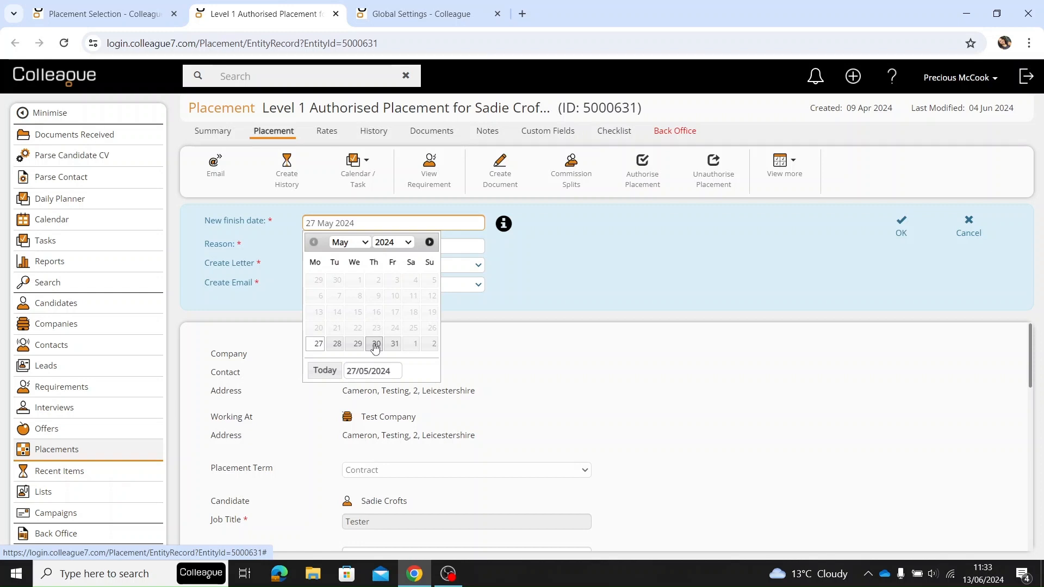
pyautogui.click(374, 346)
pyautogui.click(350, 249)
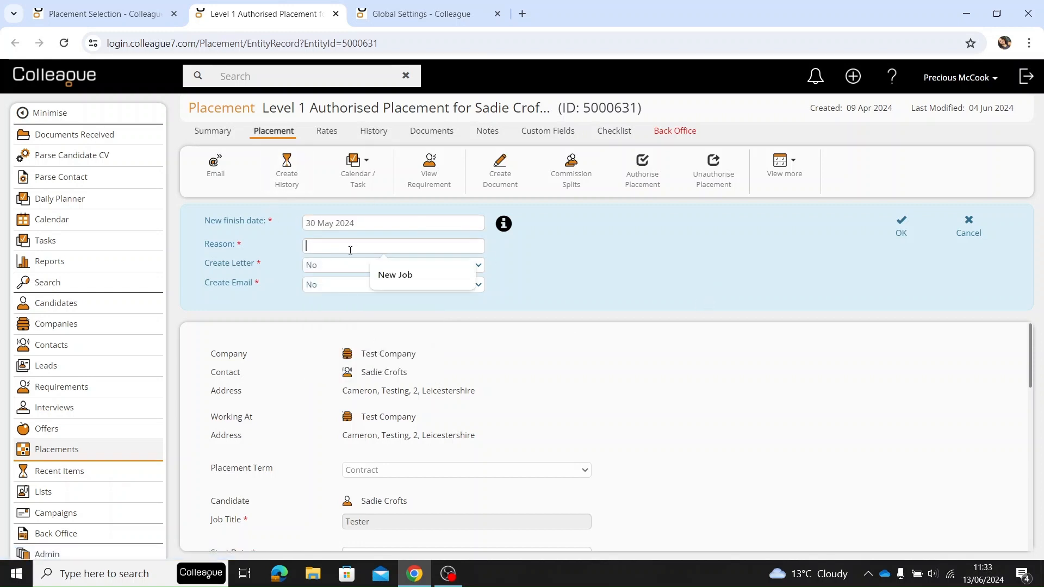
pyautogui.click(411, 276)
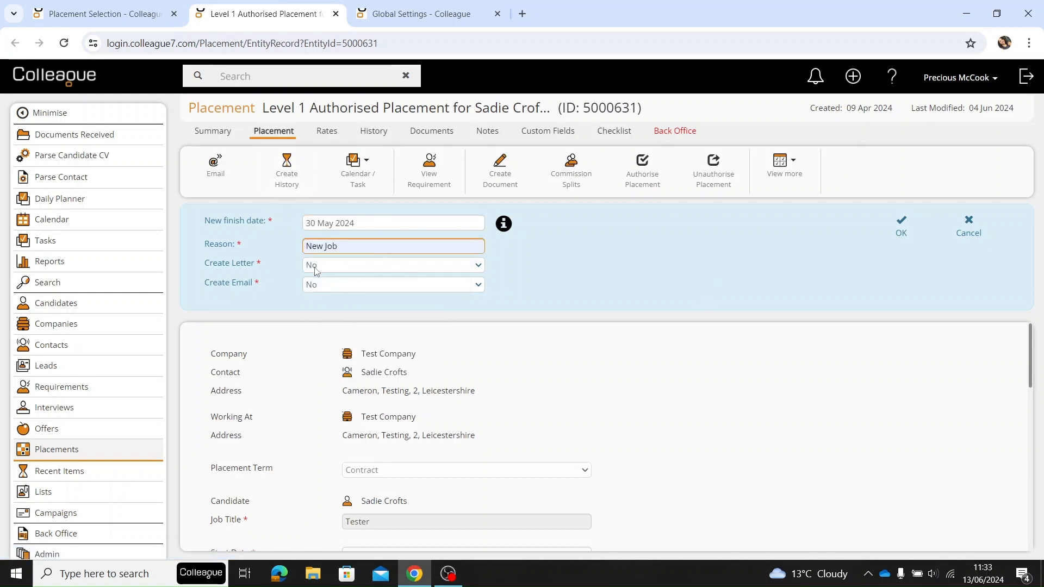
# - Keep both Create Letter and Create Email at No and confirm the early finish
pyautogui.click(321, 270)
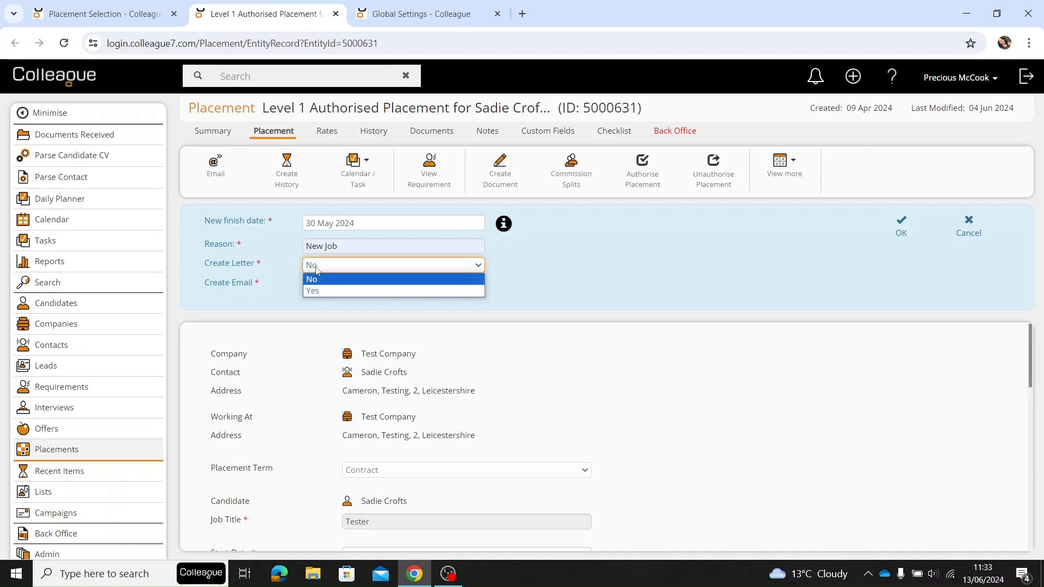
pyautogui.click(317, 278)
pyautogui.click(338, 284)
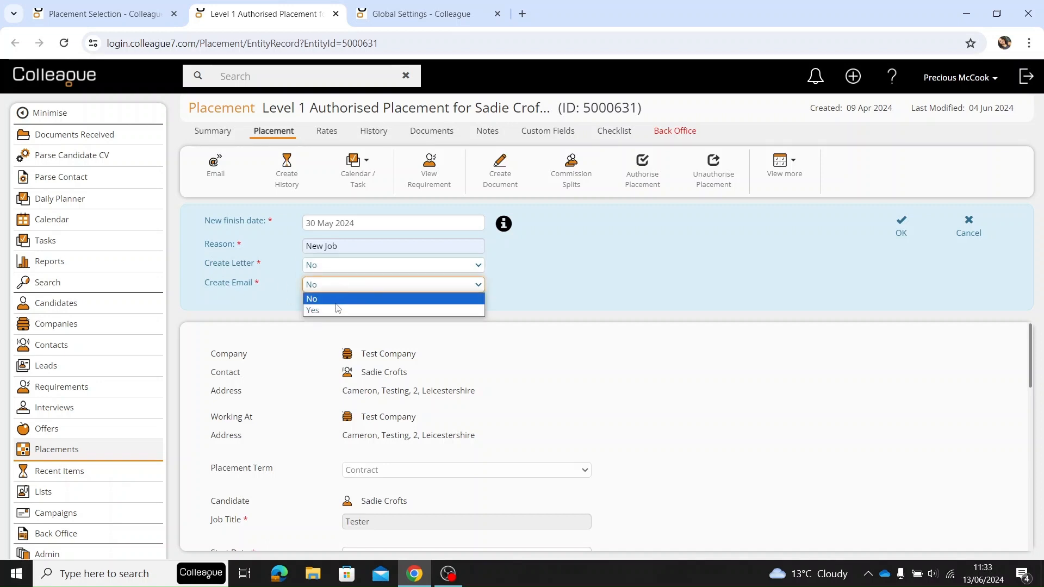
pyautogui.click(531, 275)
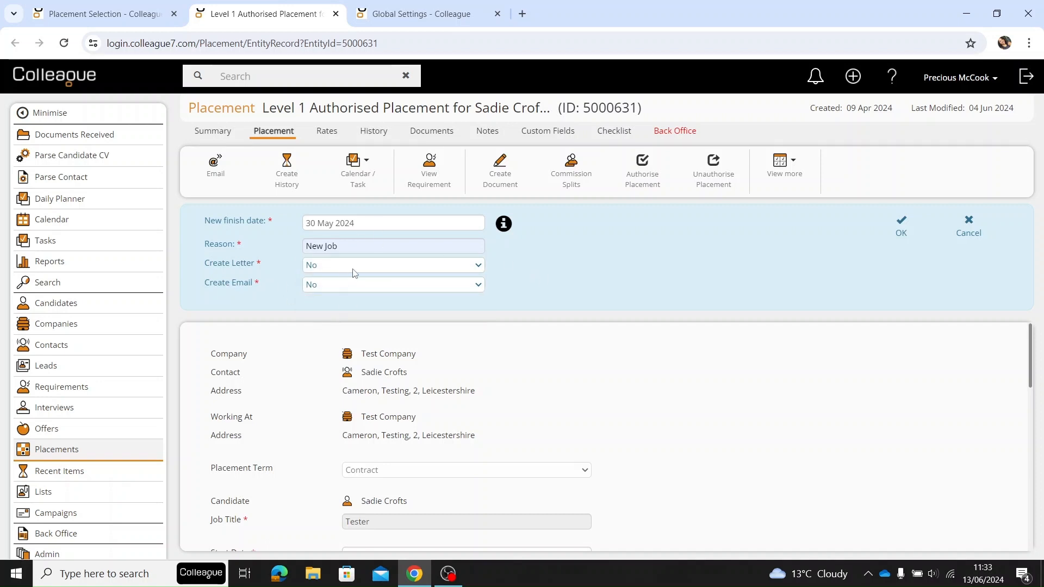
pyautogui.click(901, 230)
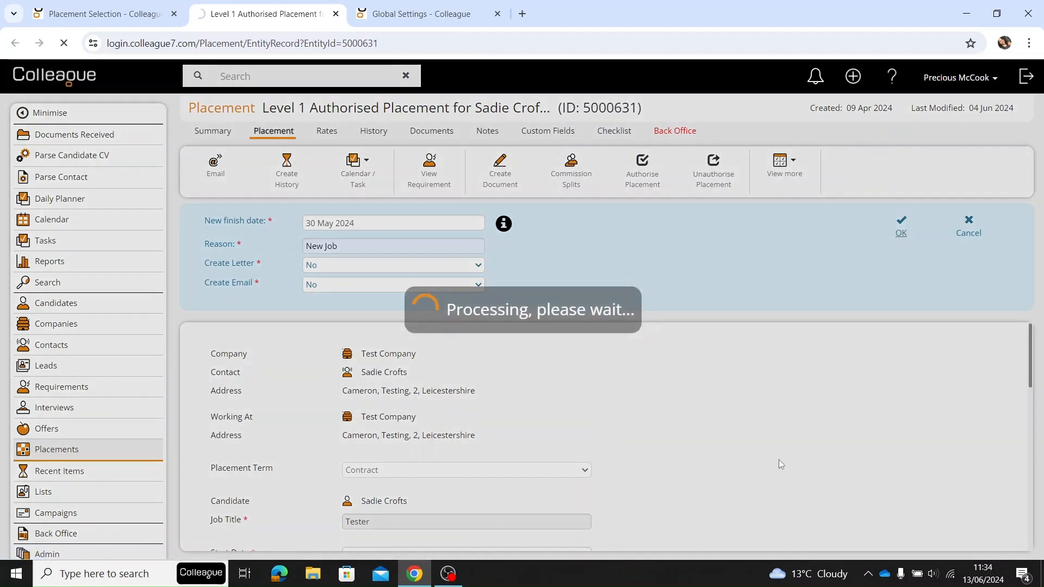
# - Check the start date, duration and end date of the placement that was finished early
pyautogui.scroll(-5, 584, 374)
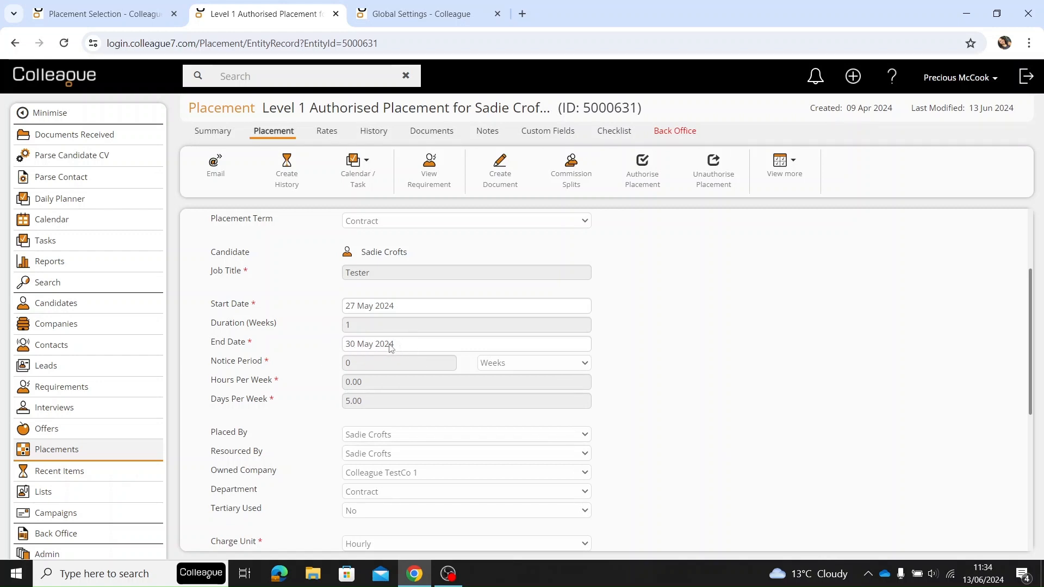
pyautogui.scroll(2, 469, 380)
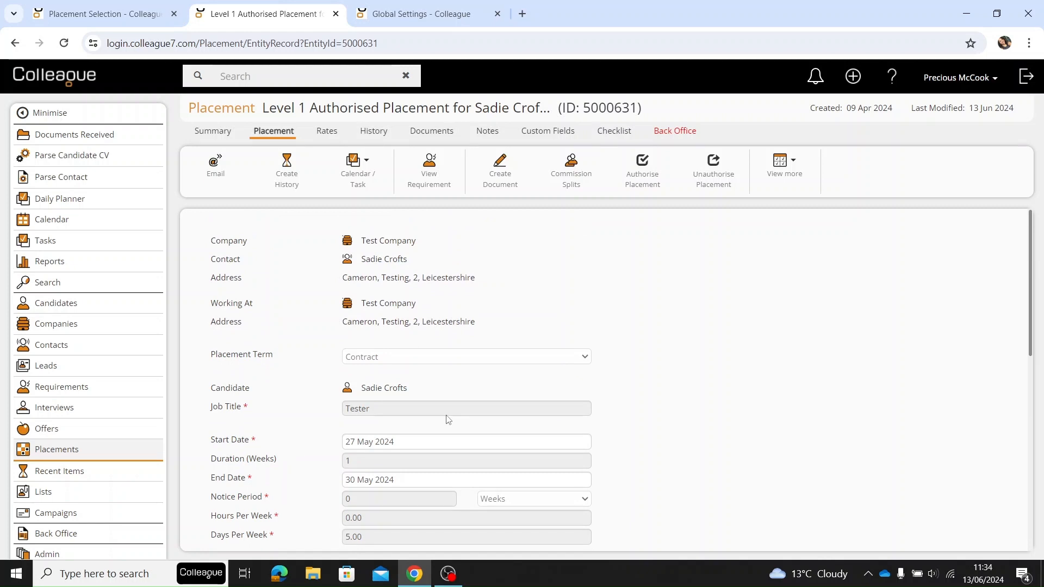
pyautogui.scroll(-2, 880, 353)
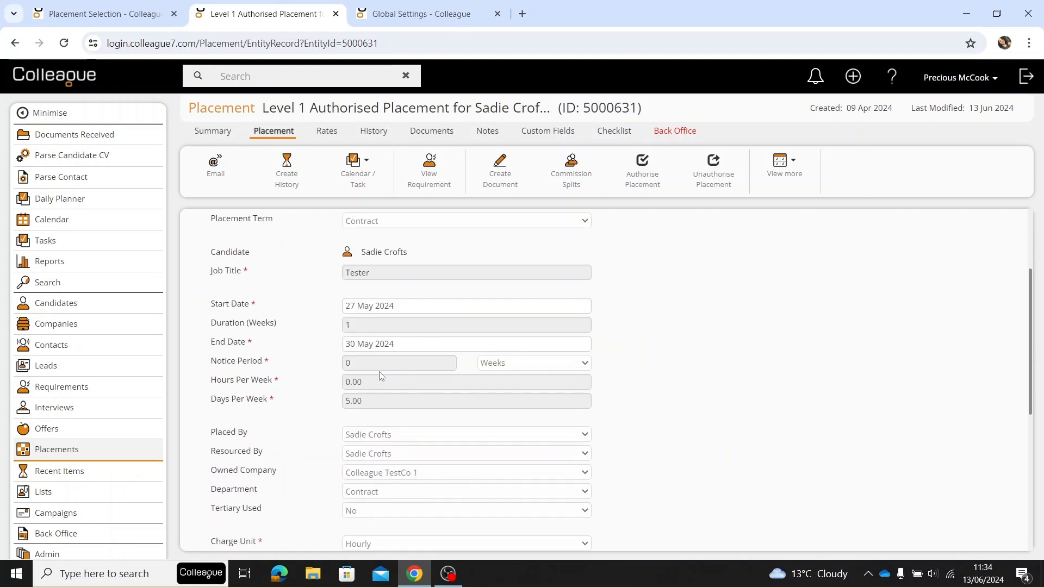
pyautogui.scroll(2, 598, 409)
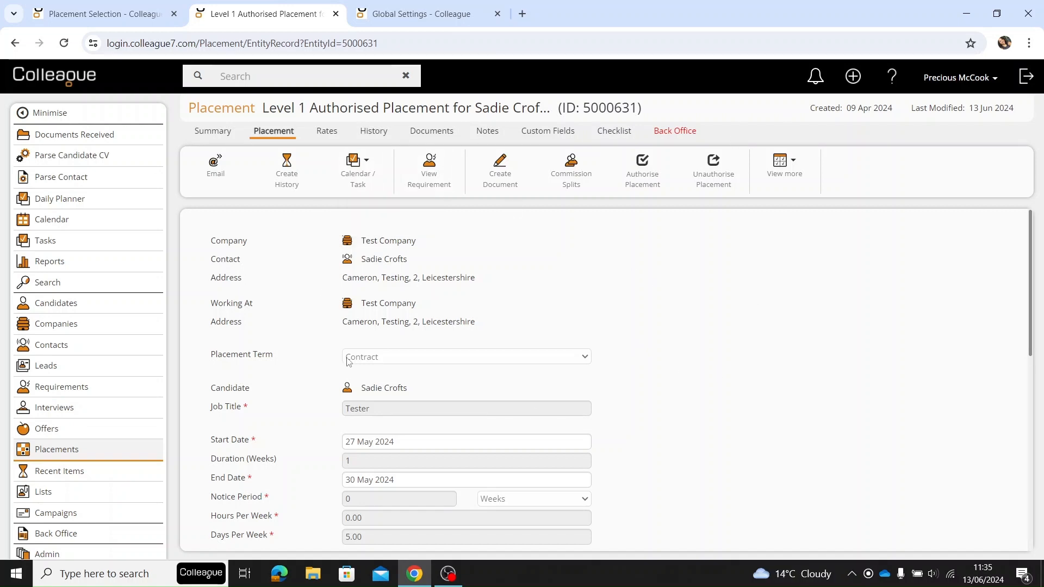
pyautogui.scroll(-2, 695, 480)
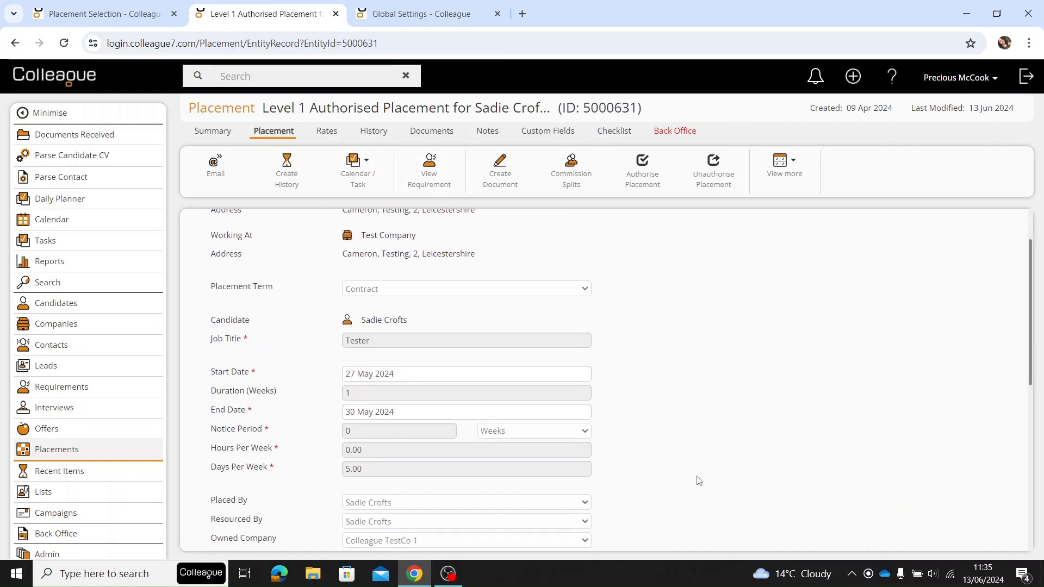
pyautogui.scroll(2, 674, 479)
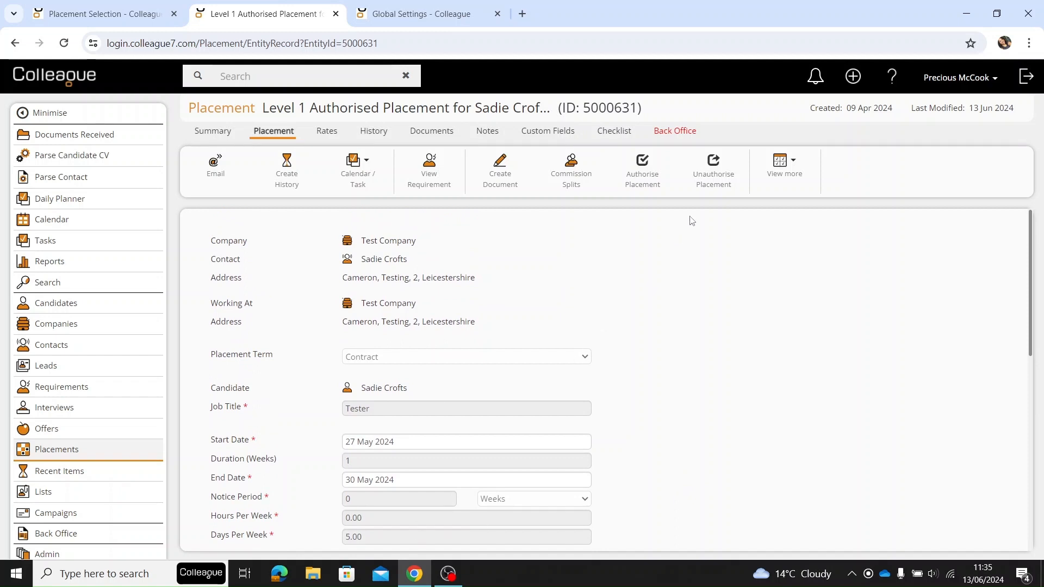
# - Unauthorise the Tester placement, giving UNDOING as the reason for unauthorisation
pyautogui.click(726, 177)
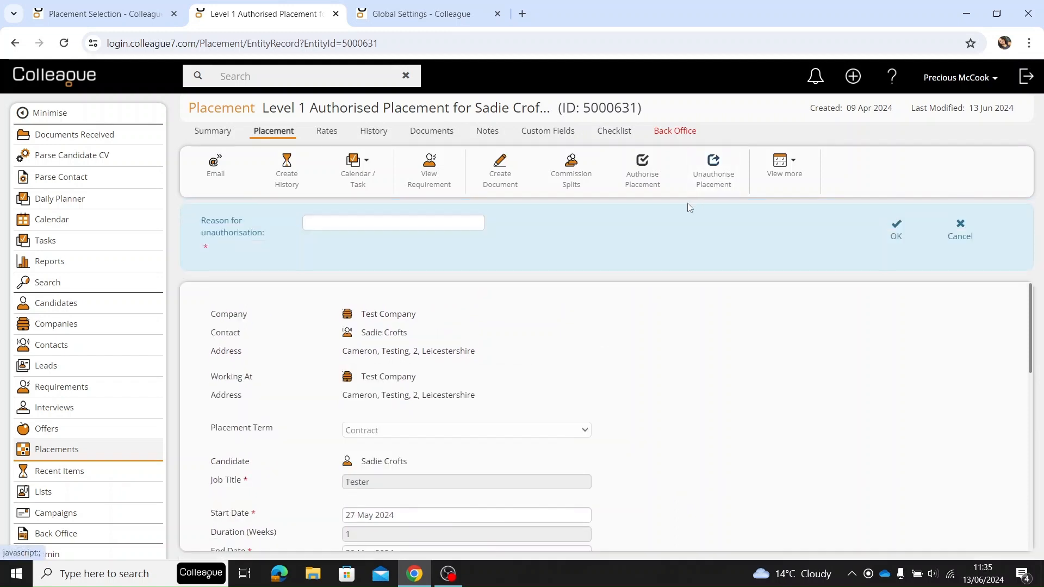
pyautogui.click(427, 221)
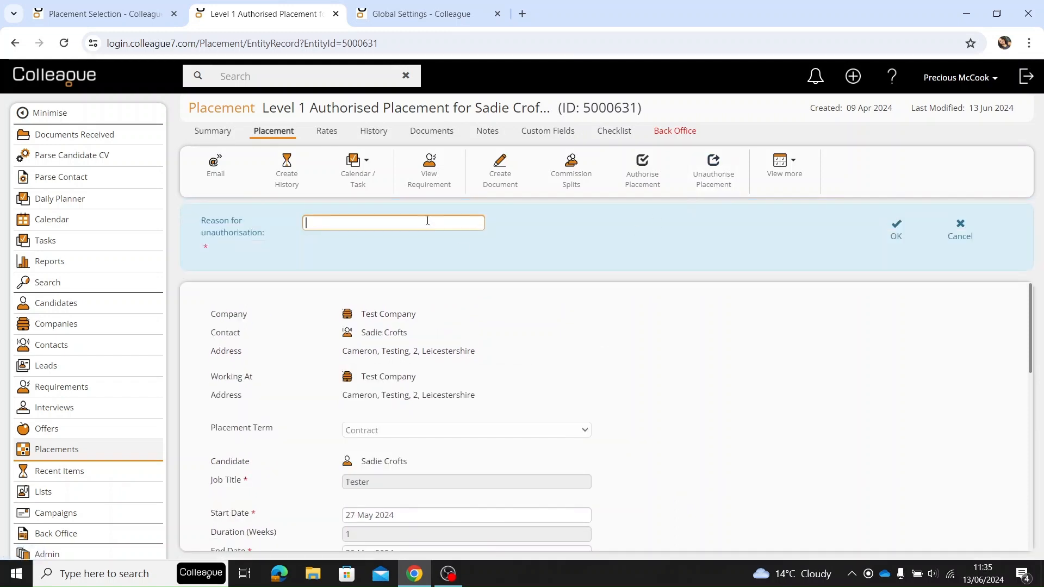
pyautogui.write('UNDOING')
pyautogui.click(897, 234)
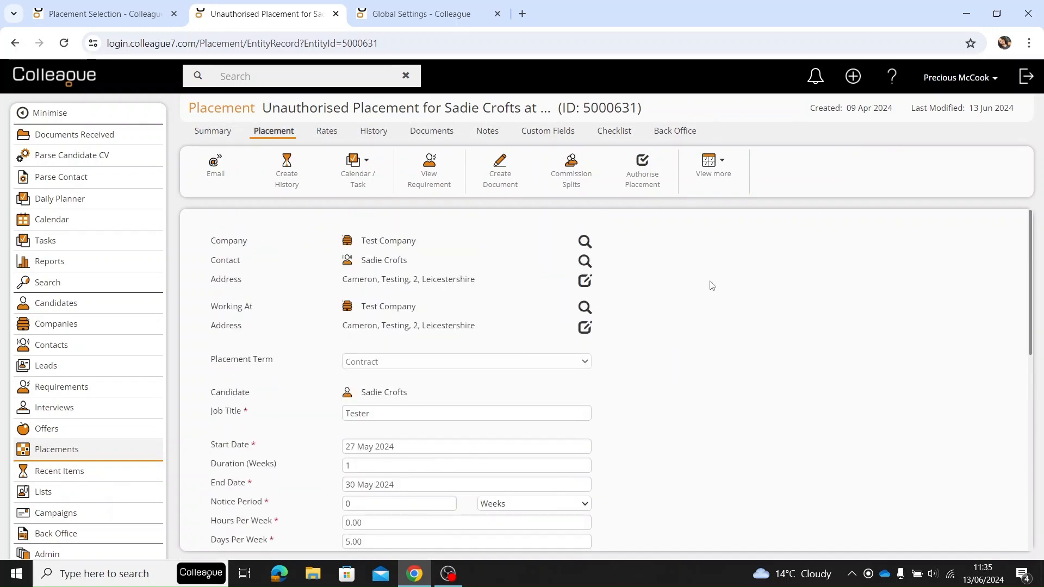
# - Undo the unauthorised Tester placement with the reason UNDOING and confirm
pyautogui.click(719, 165)
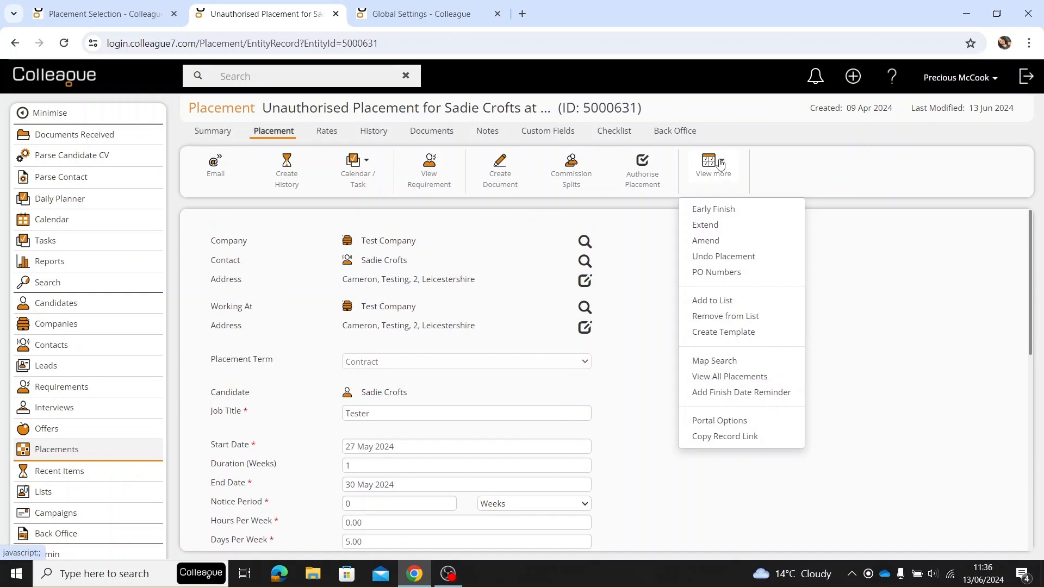
pyautogui.click(739, 260)
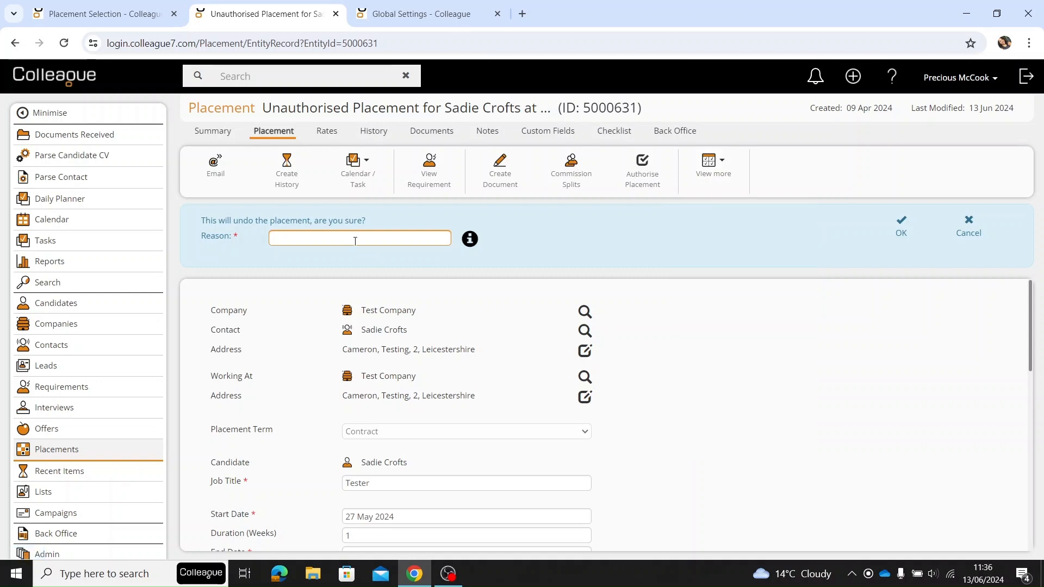
pyautogui.write('UNDOING')
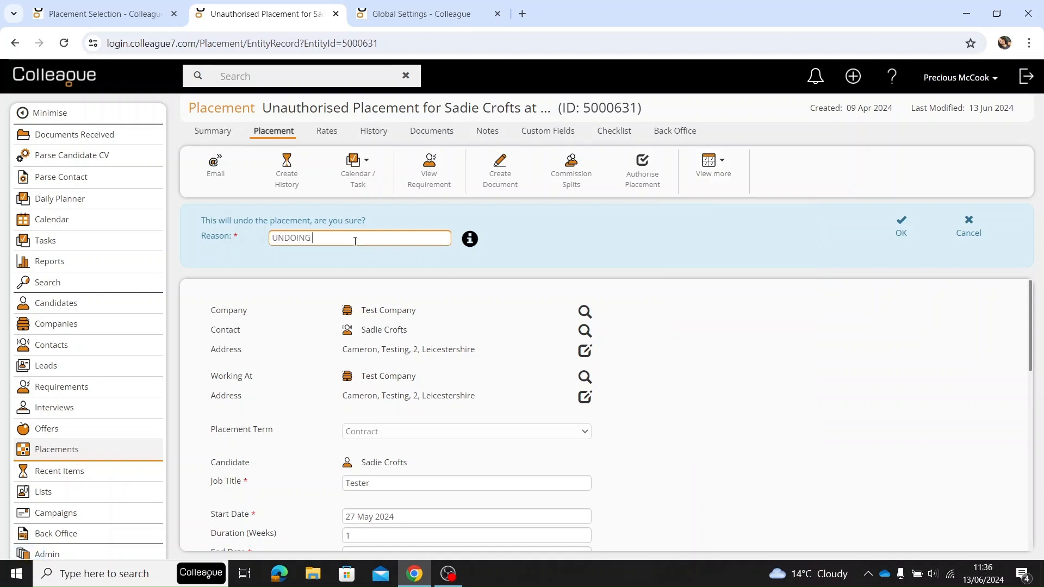
pyautogui.click(899, 225)
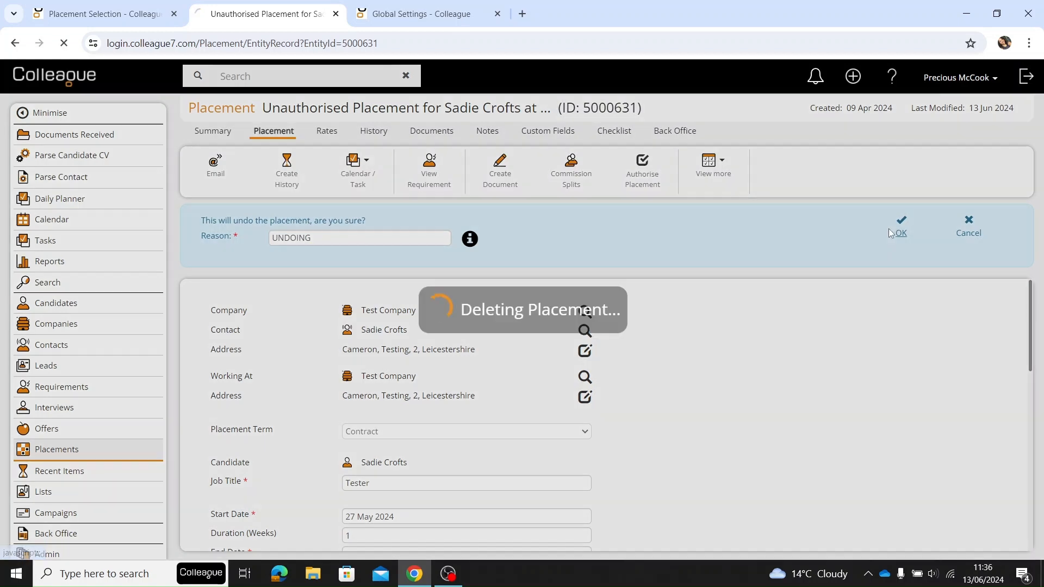